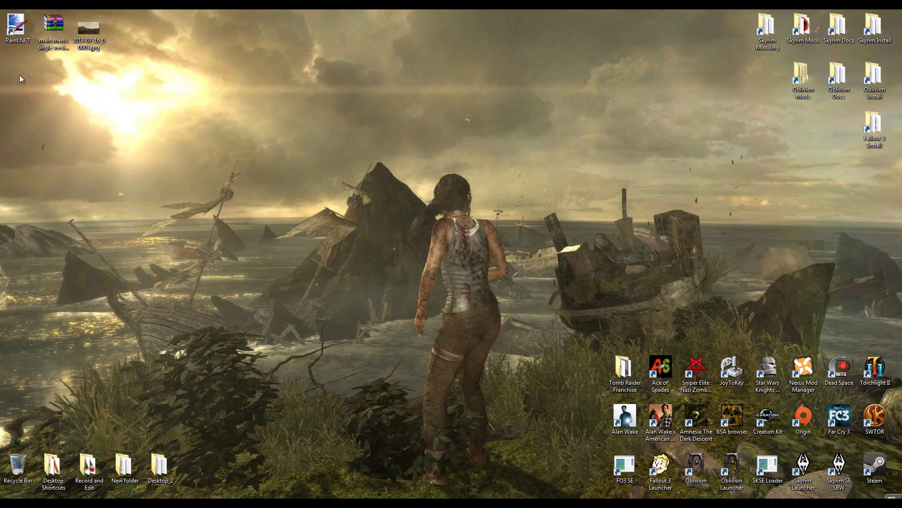
After selecting desktop icons briefly, restore Firefox and show its getpaint.net Paint.NET tab
click(18, 29)
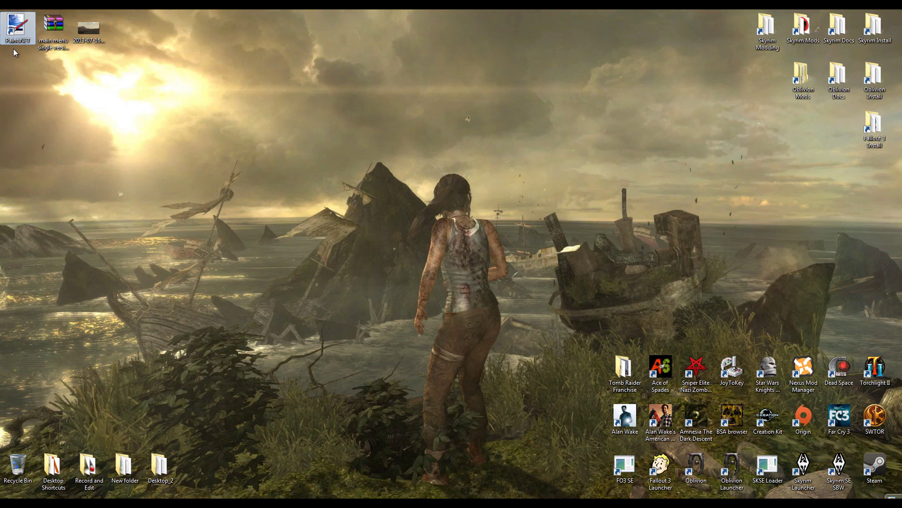
click(52, 26)
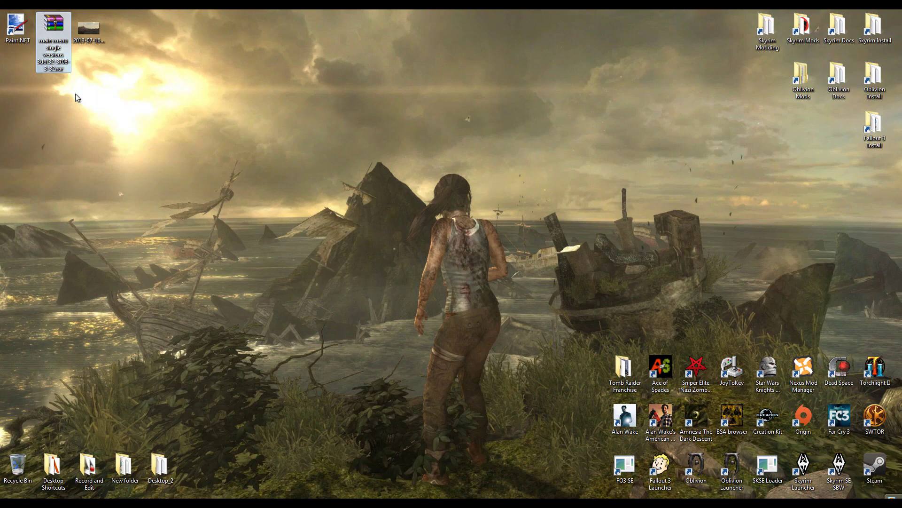
click(49, 89)
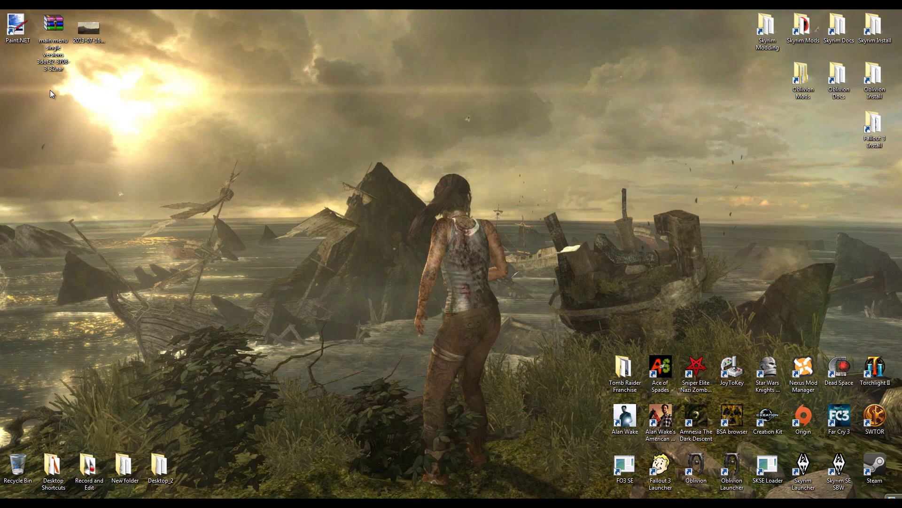
click(55, 29)
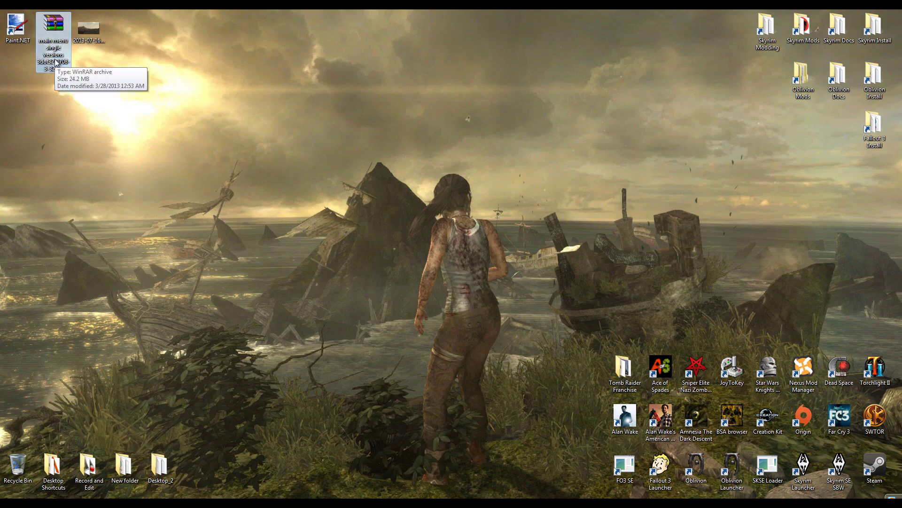
click(29, 62)
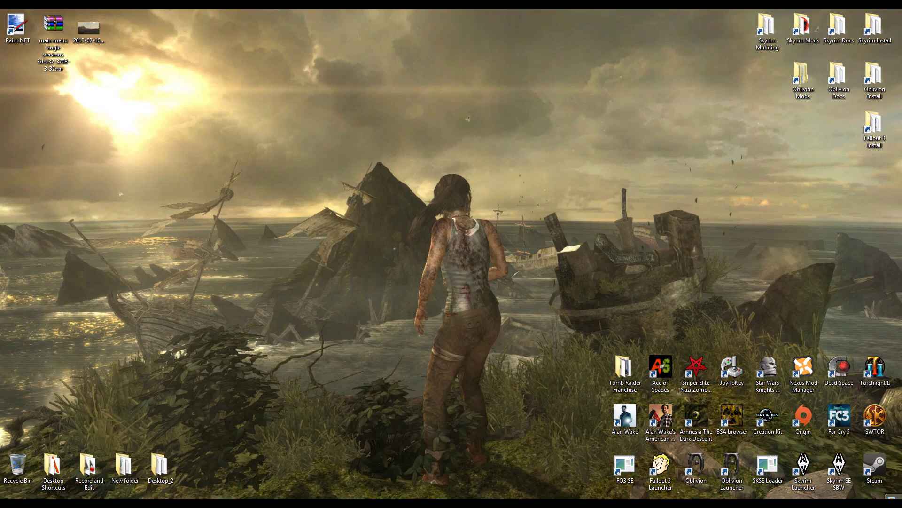
click(119, 446)
click(221, 16)
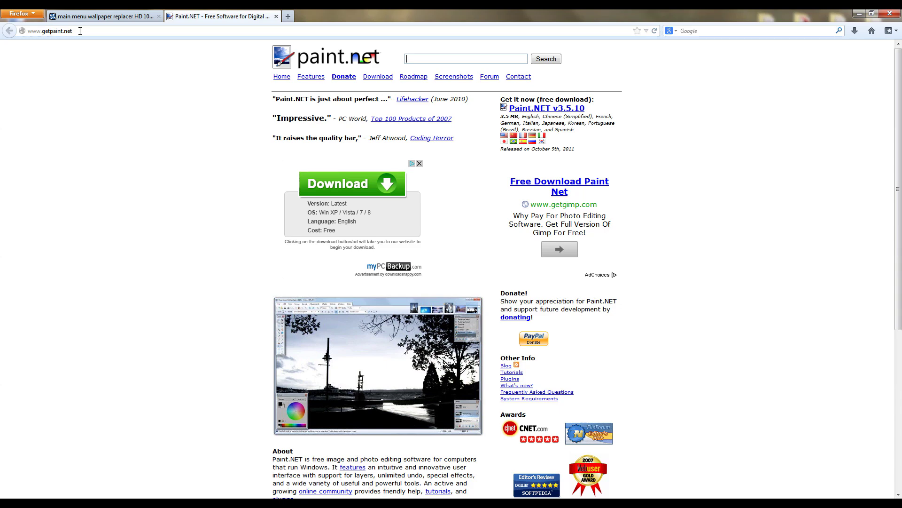
Switch Firefox to the Nexus Mods main menu wallpaper replacer HD 1080p tab
click(102, 16)
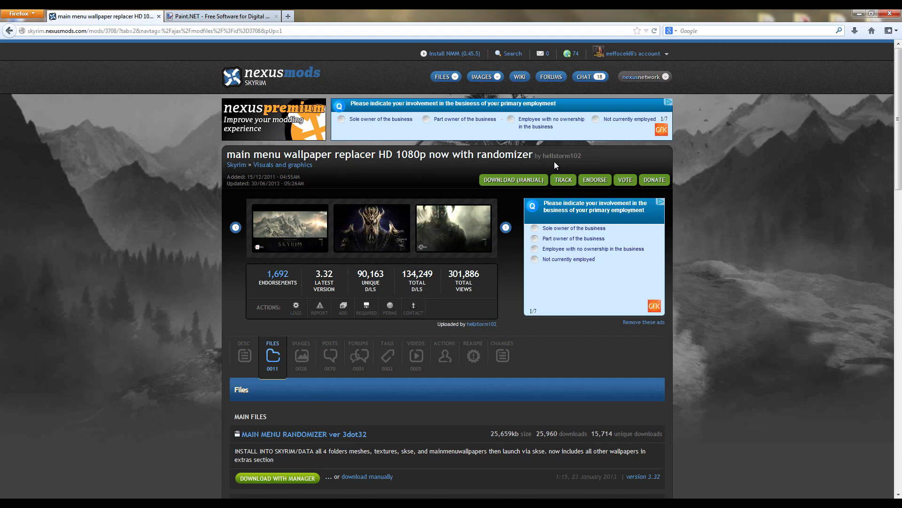
Minimize Firefox and launch Paint.NET from its desktop shortcut
click(859, 13)
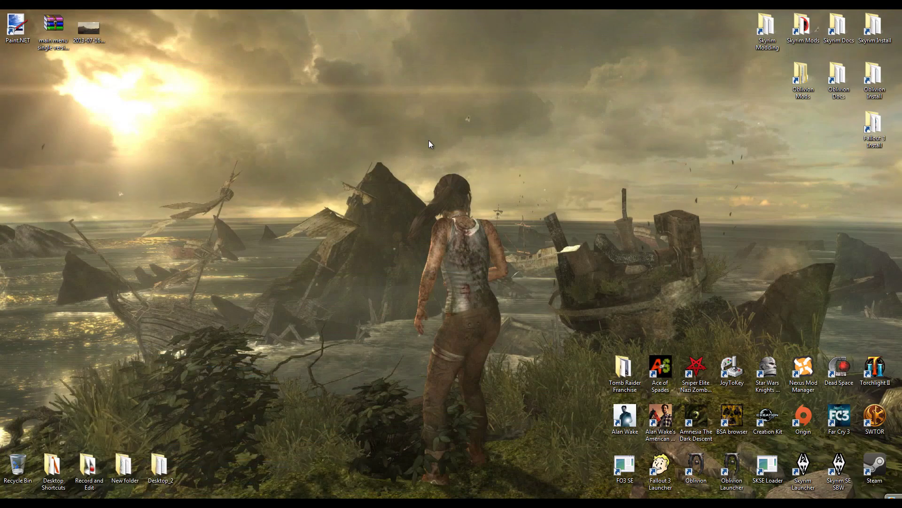
click(82, 40)
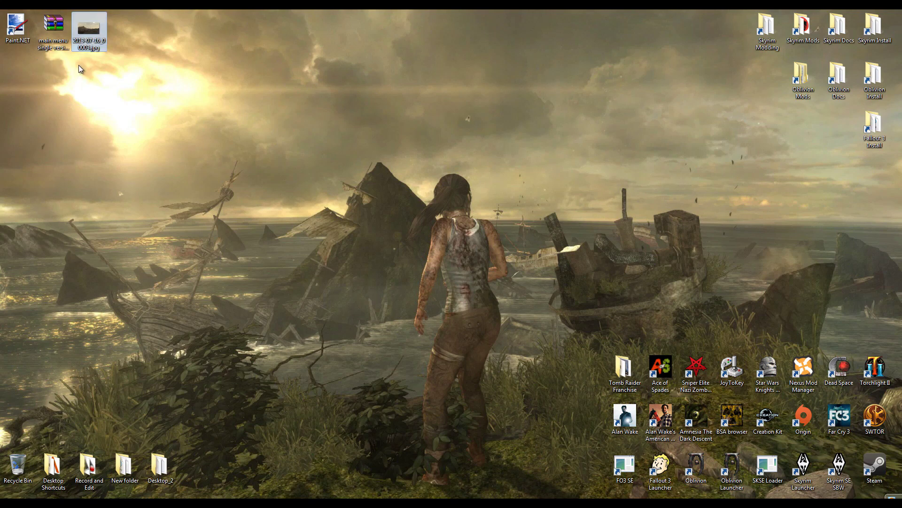
click(49, 67)
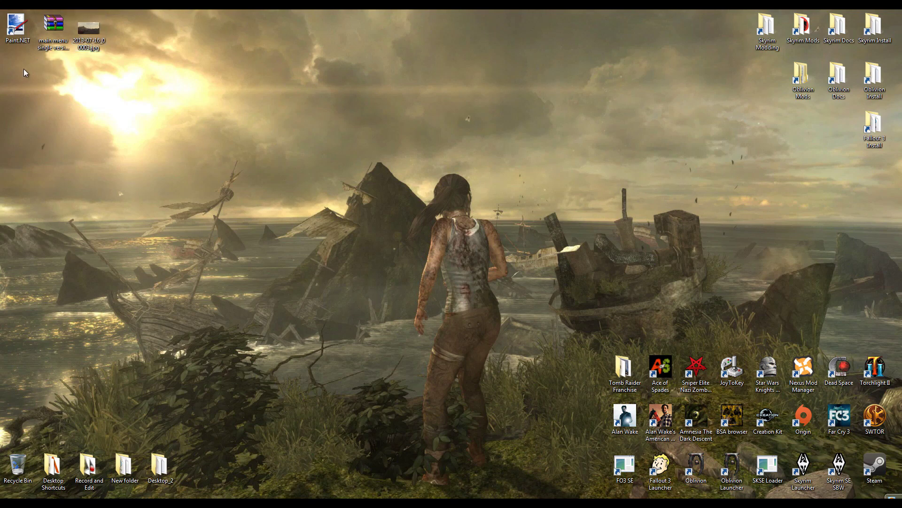
click(18, 29)
double_click(18, 30)
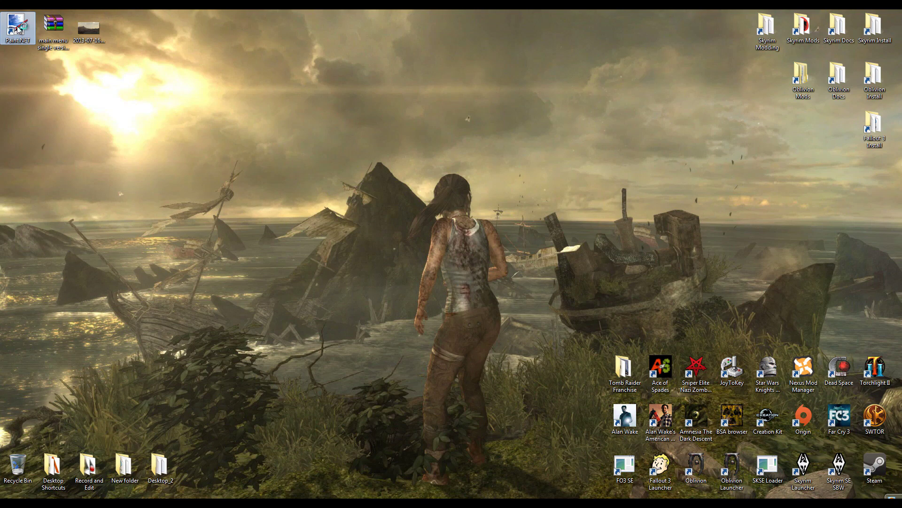
Open the desktop screenshot 2013-07-16_00003.jpg in Paint.NET
click(15, 26)
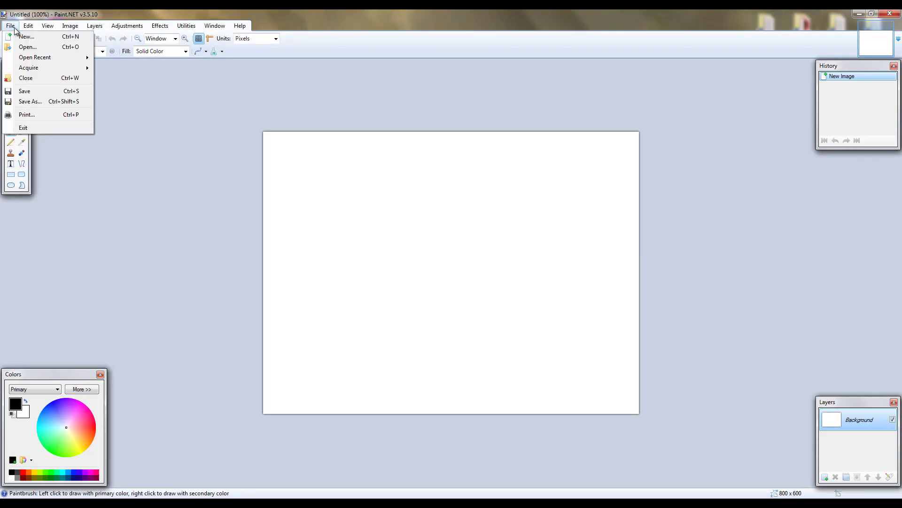
click(20, 47)
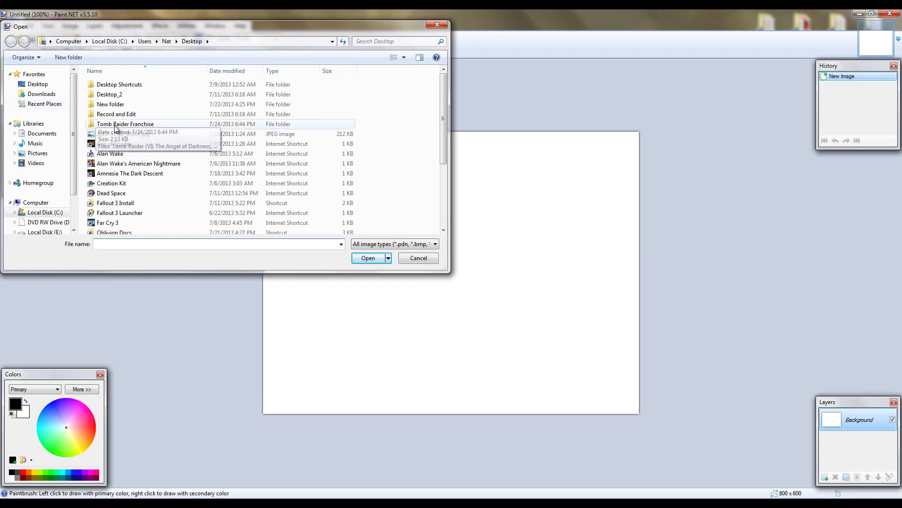
click(125, 124)
scroll(117, 174, down, 4)
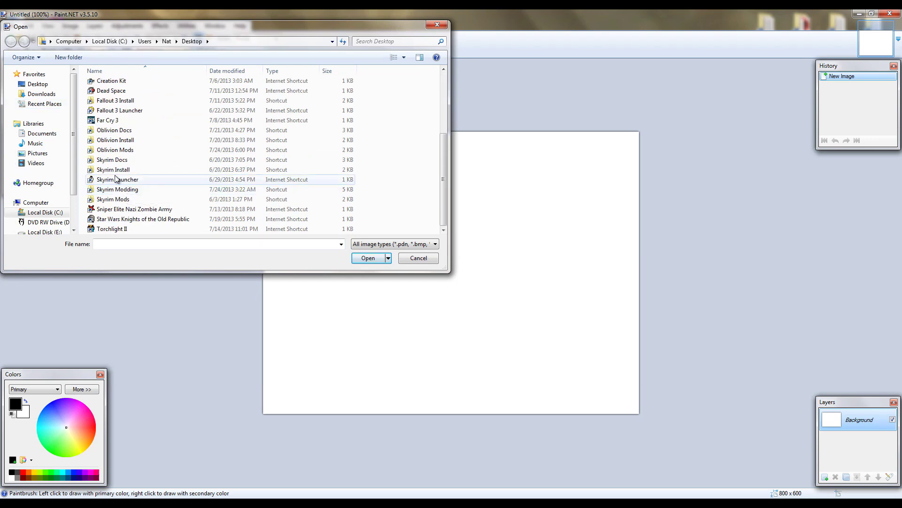
scroll(115, 179, up, 3)
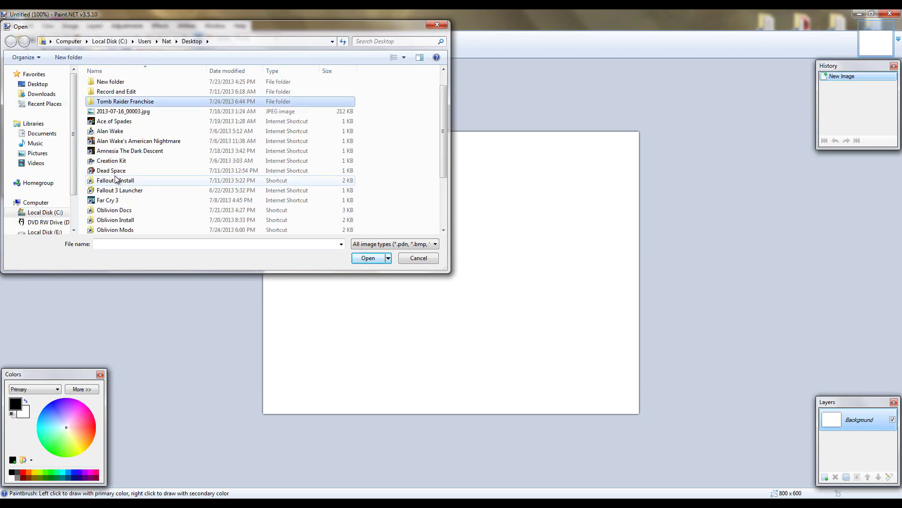
click(106, 112)
double_click(107, 113)
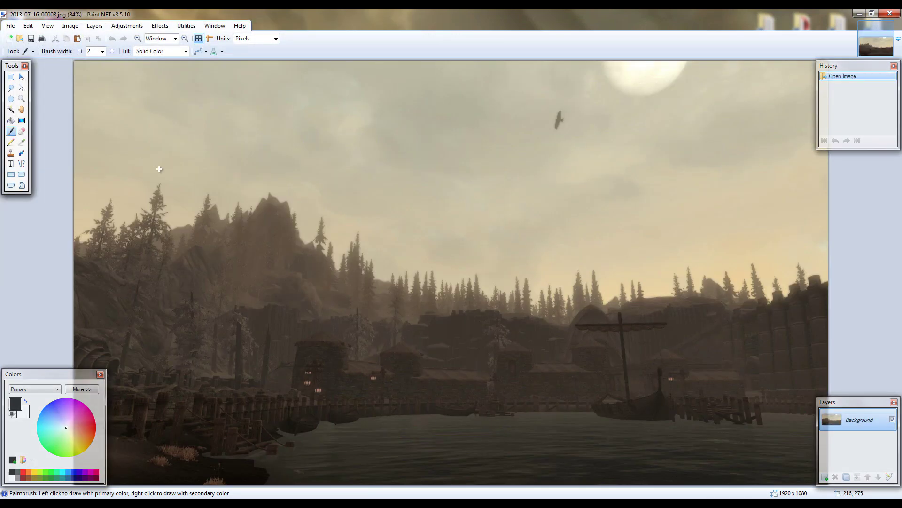
Resize the image by percentage to 101%, making it 1939 x 1091 pixels
click(70, 26)
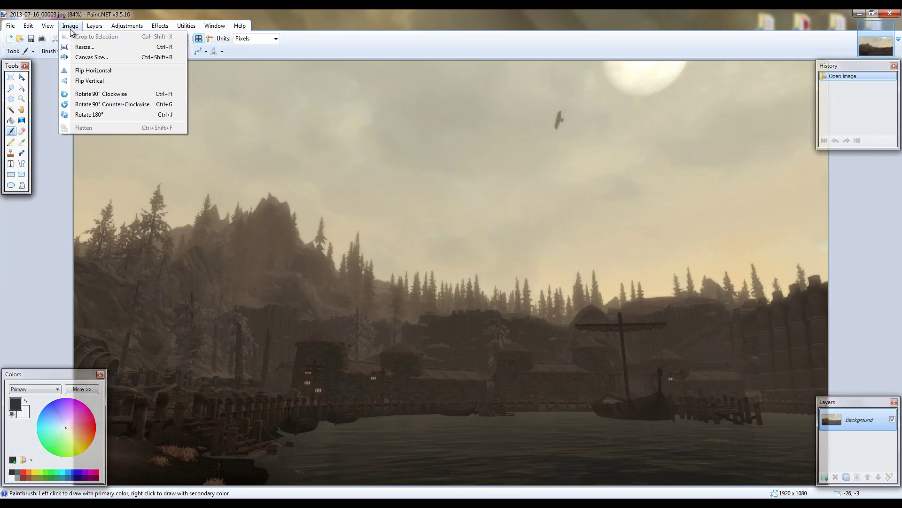
click(83, 47)
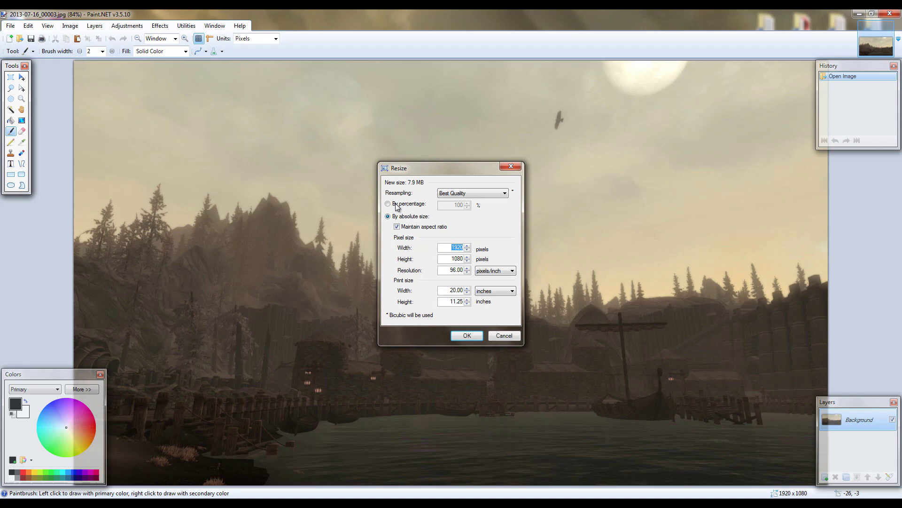
click(391, 206)
text(1)
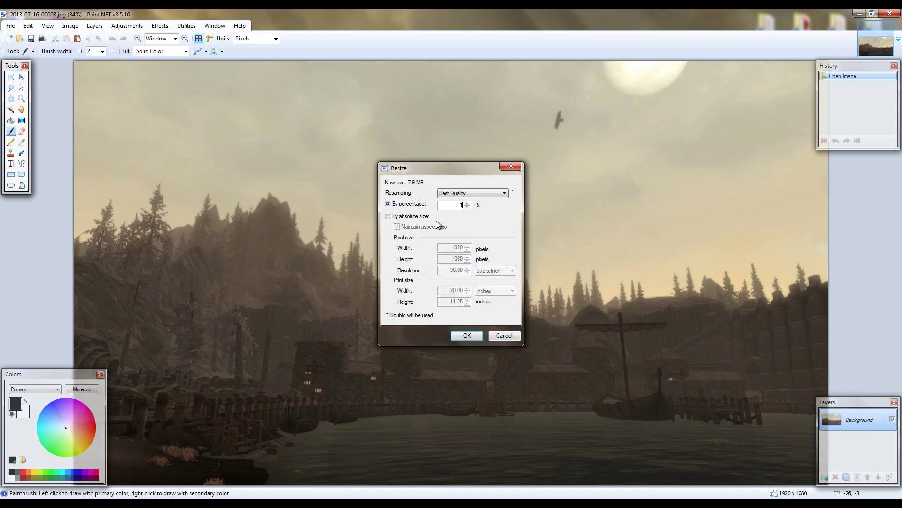
text(01)
click(464, 335)
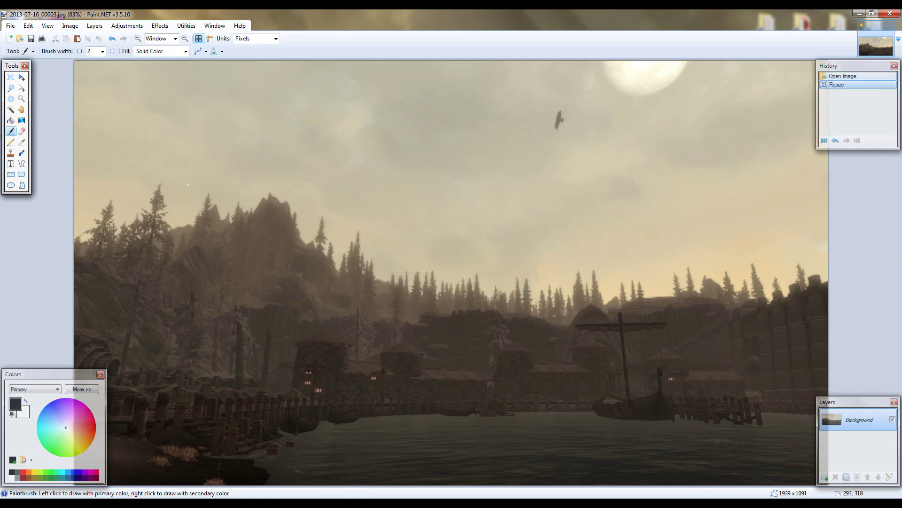
Save the image to the desktop as 2013-07-16_00003_resized.jpg at JPEG quality 100
click(10, 25)
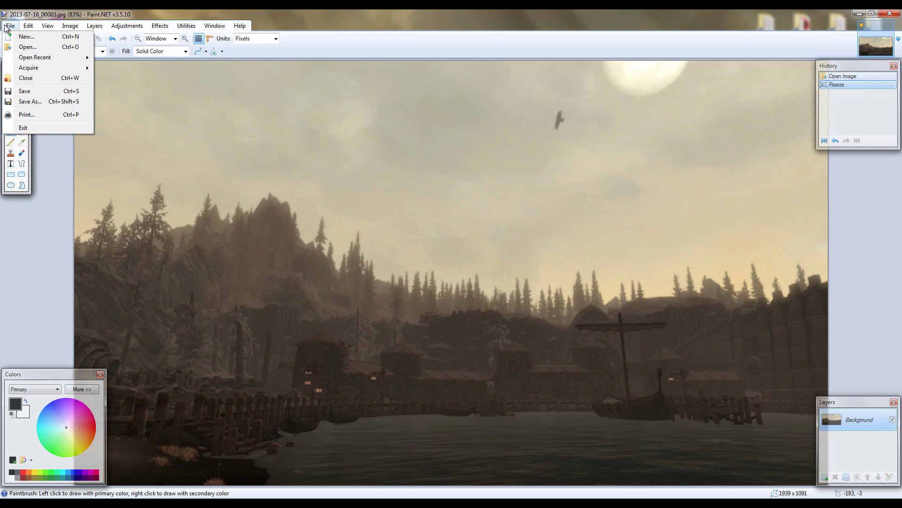
click(32, 101)
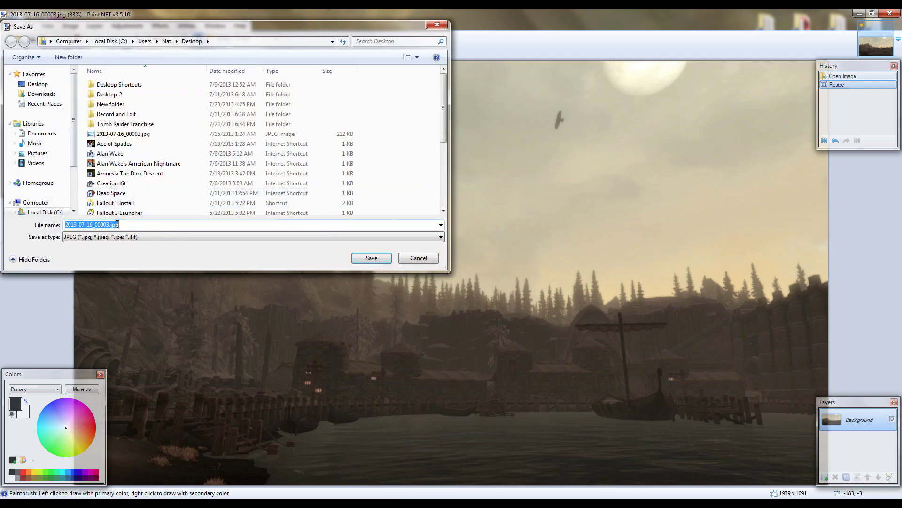
click(112, 224)
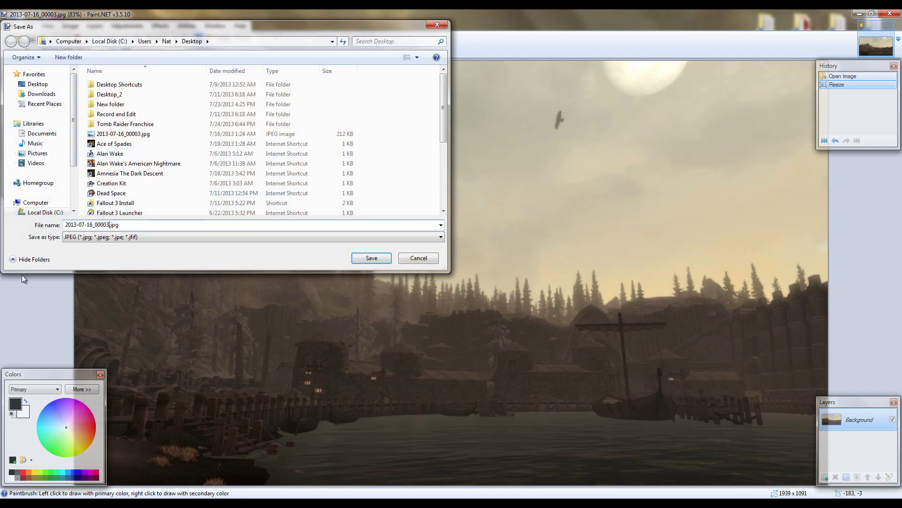
text(_resized)
click(365, 260)
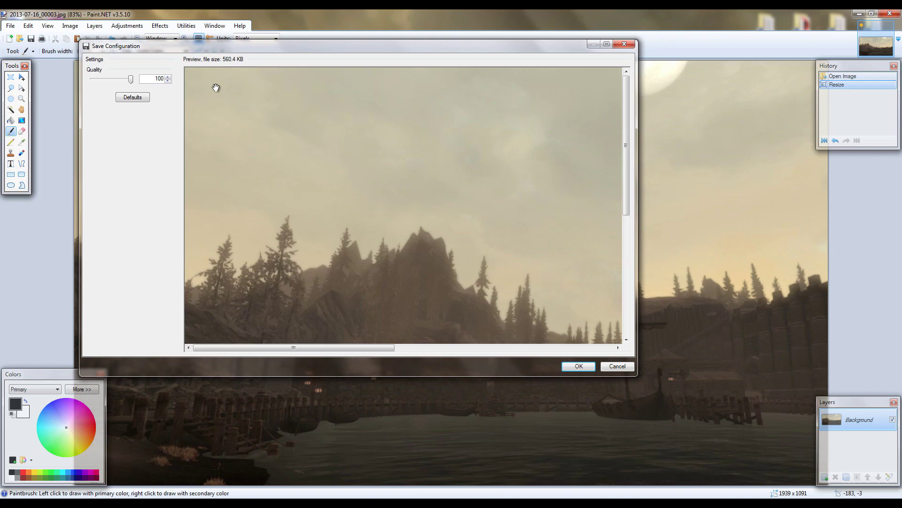
click(573, 363)
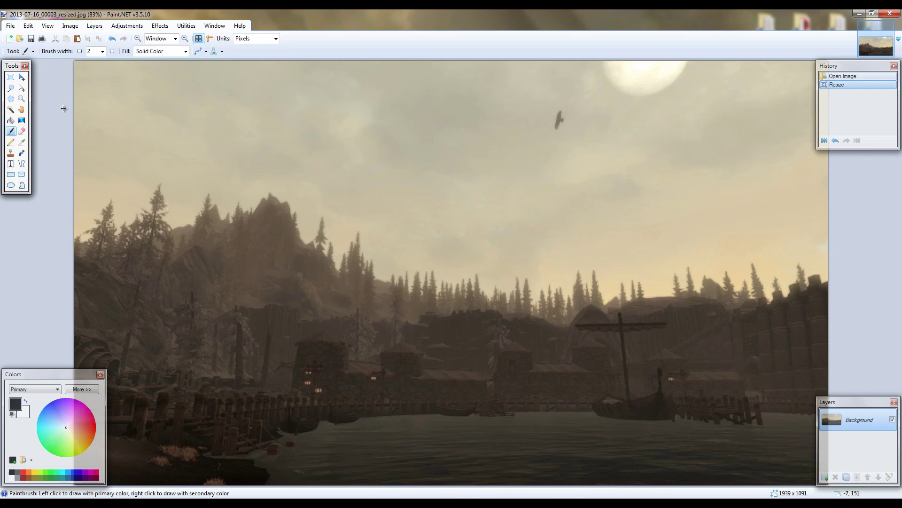
Start a new blank image with width and height both set to 2048 pixels
click(10, 25)
click(19, 35)
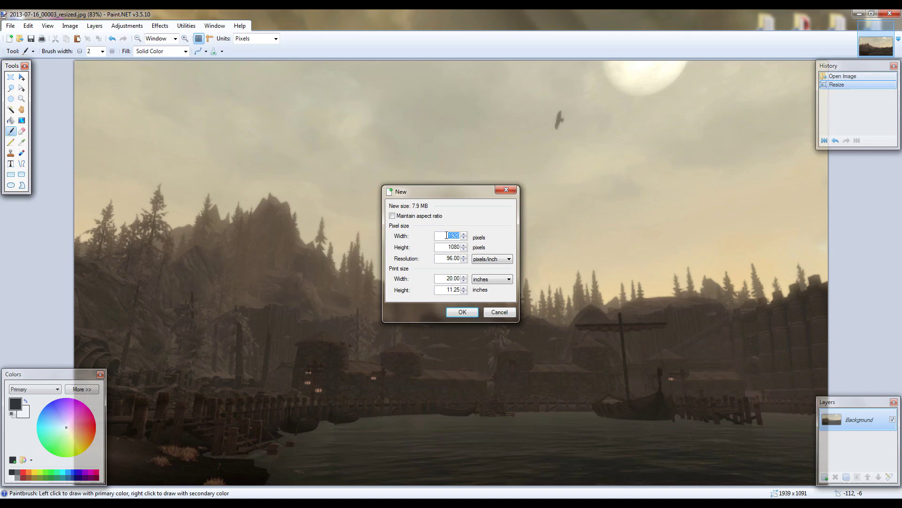
text(2048)
double_click(450, 246)
text(2048)
click(460, 313)
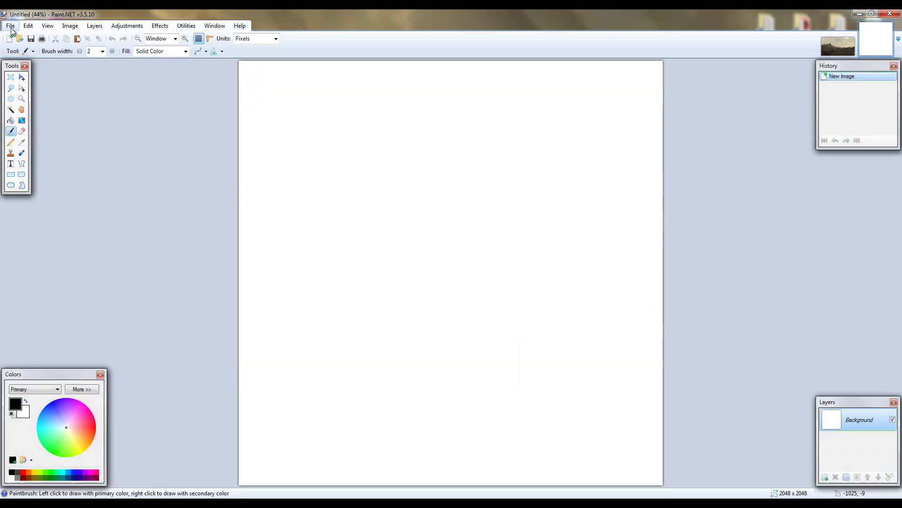
Import 2013-07-16_00003_resized.jpg from the Desktop as a new layer
click(94, 27)
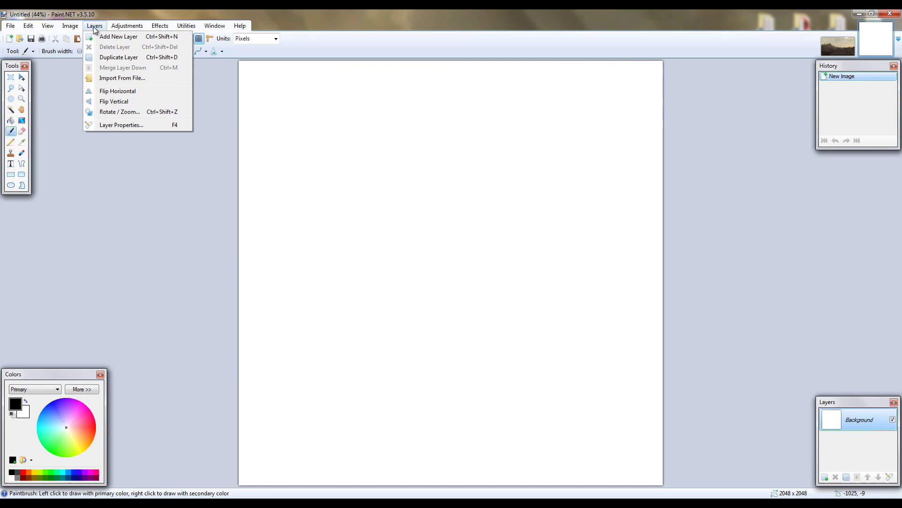
click(119, 79)
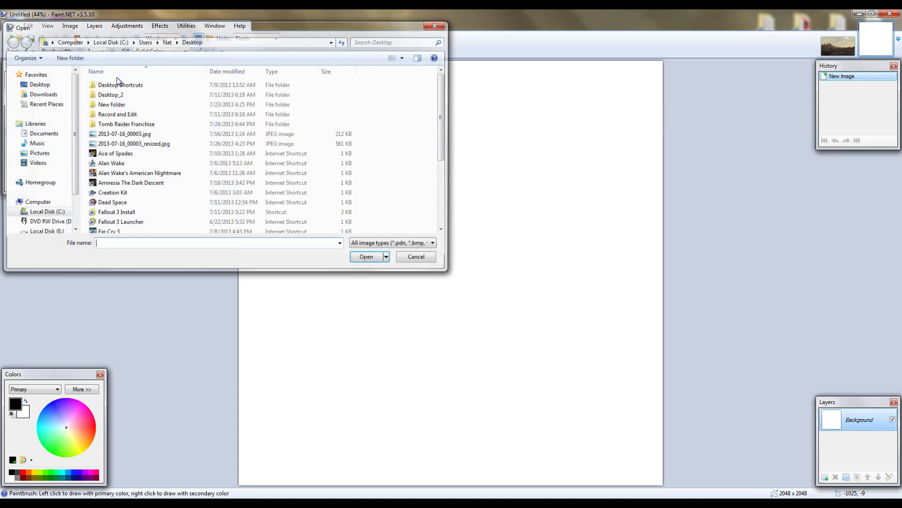
double_click(121, 144)
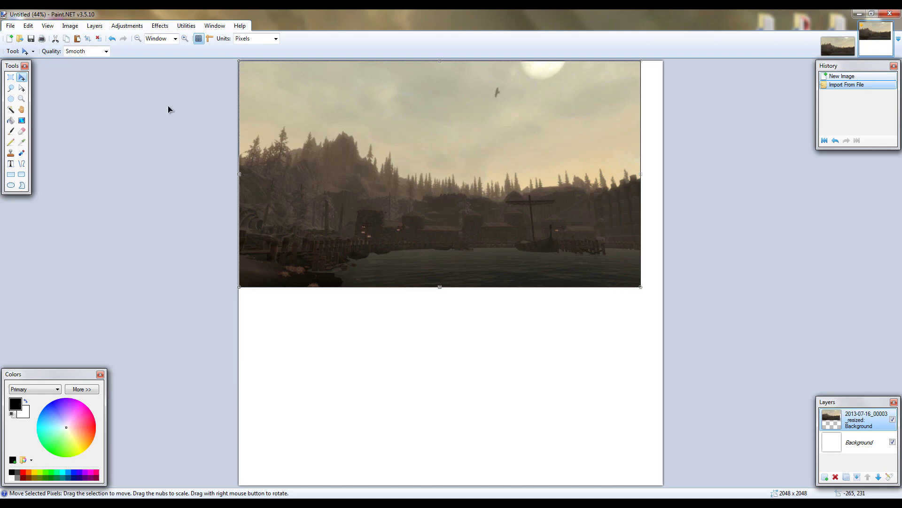
Move the imported screenshot down the canvas so its top-left sits at 55, 330
click(22, 77)
drag(348, 134, 354, 163)
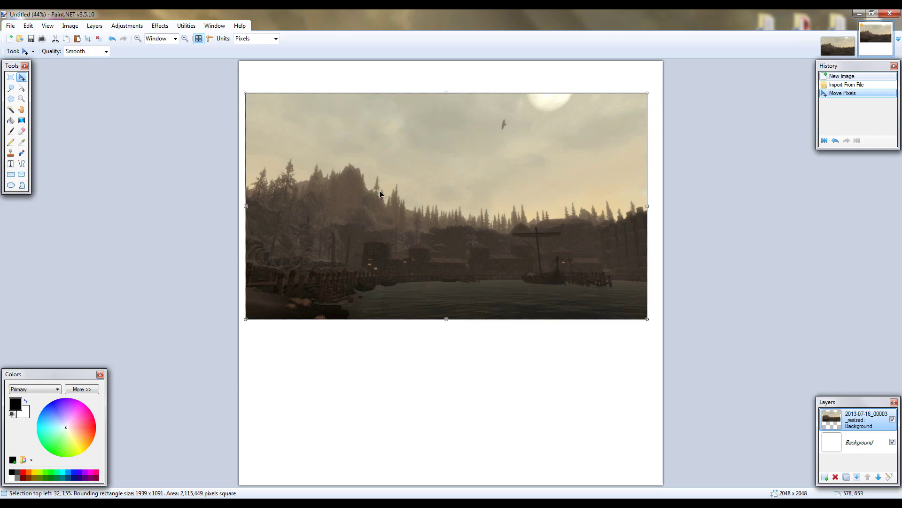
drag(398, 186, 399, 219)
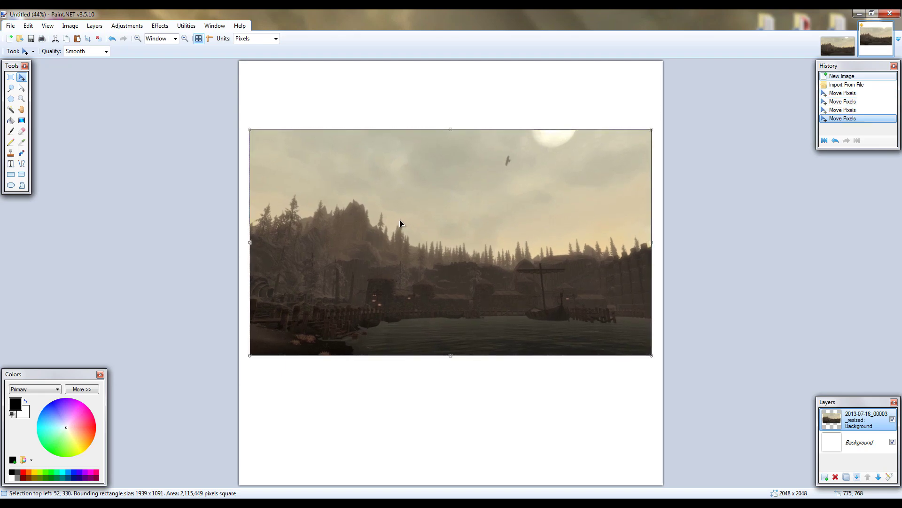
key(Right)
key(Right)
key(Right)
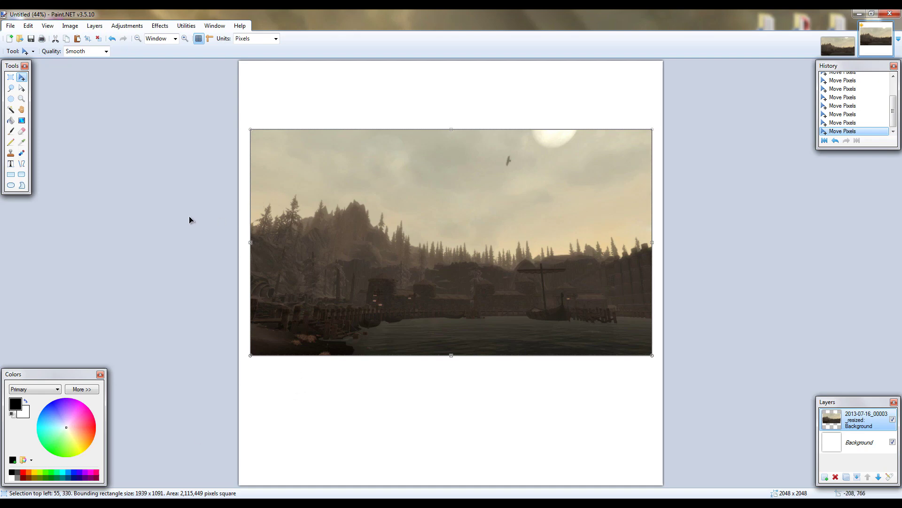
Save the image to the Desktop as DirectDraw Surface (DDS) file mainmenuwallpaper.dds
click(10, 26)
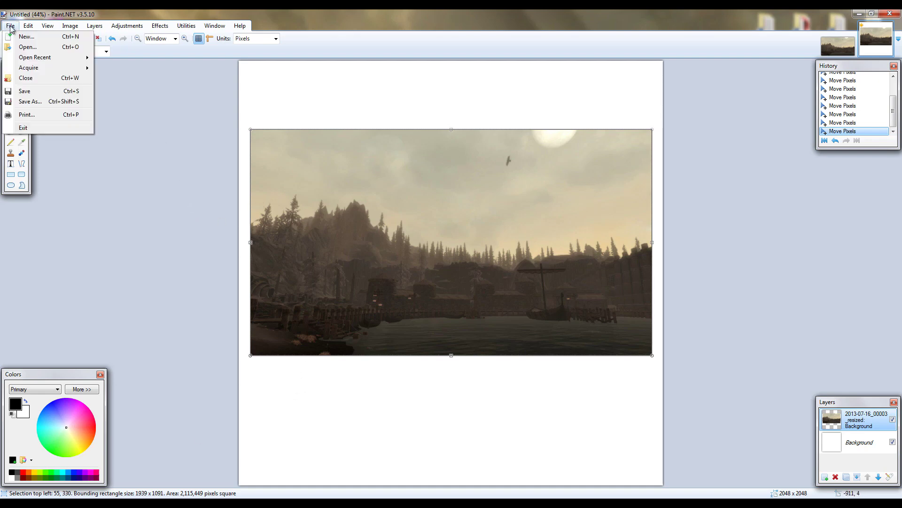
click(35, 102)
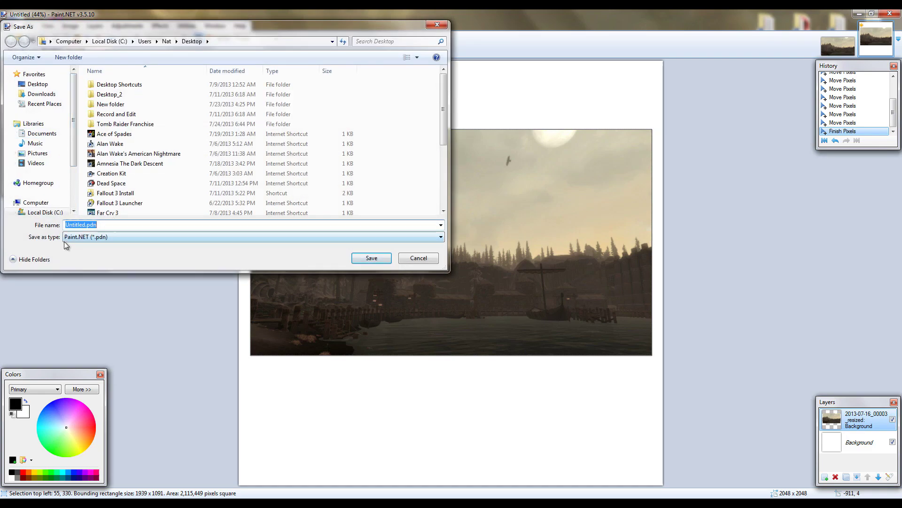
click(83, 238)
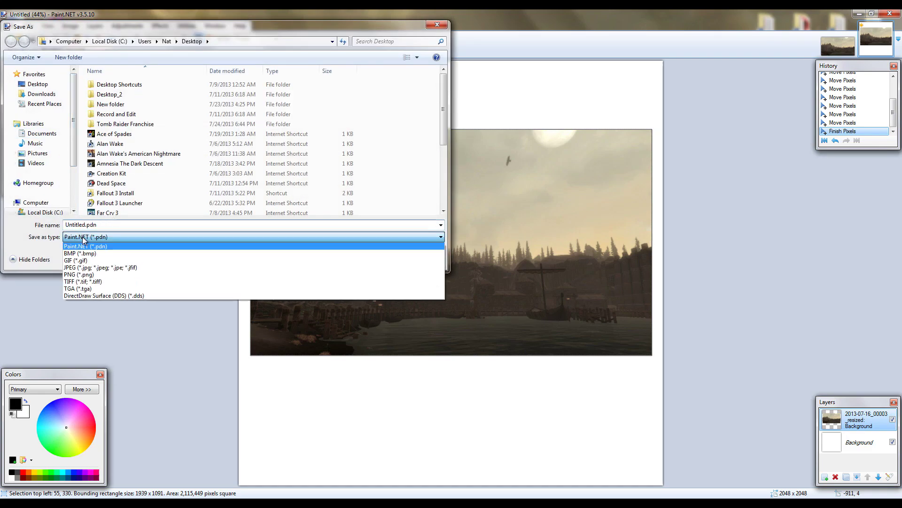
click(82, 295)
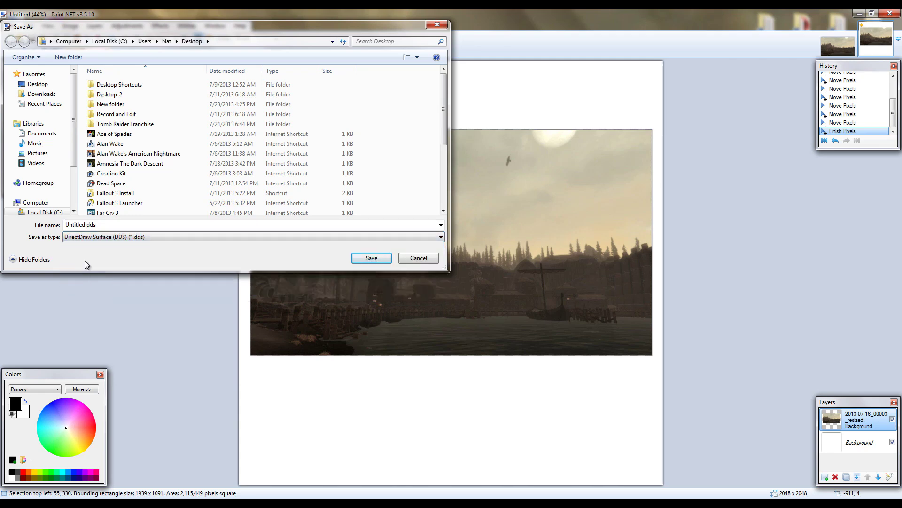
click(86, 225)
drag(86, 225, 37, 230)
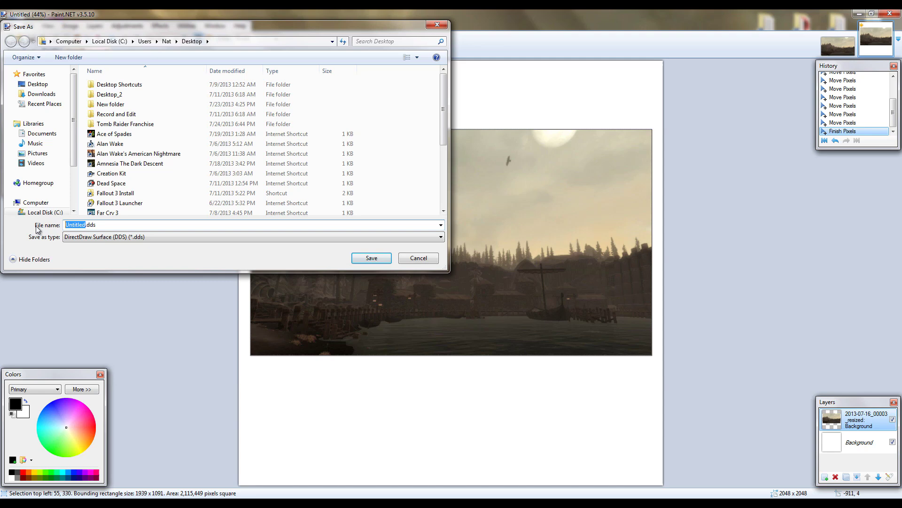
text(mainmenu=w)
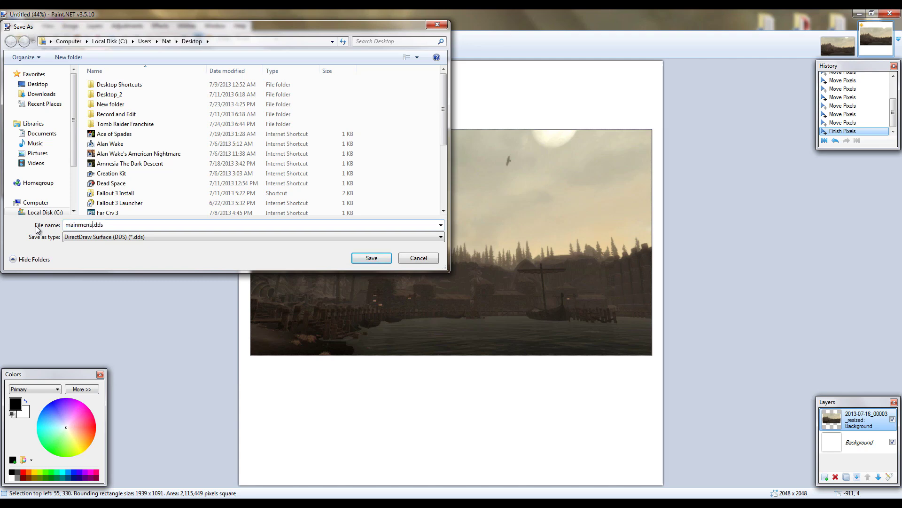
text(allpaper)
click(364, 260)
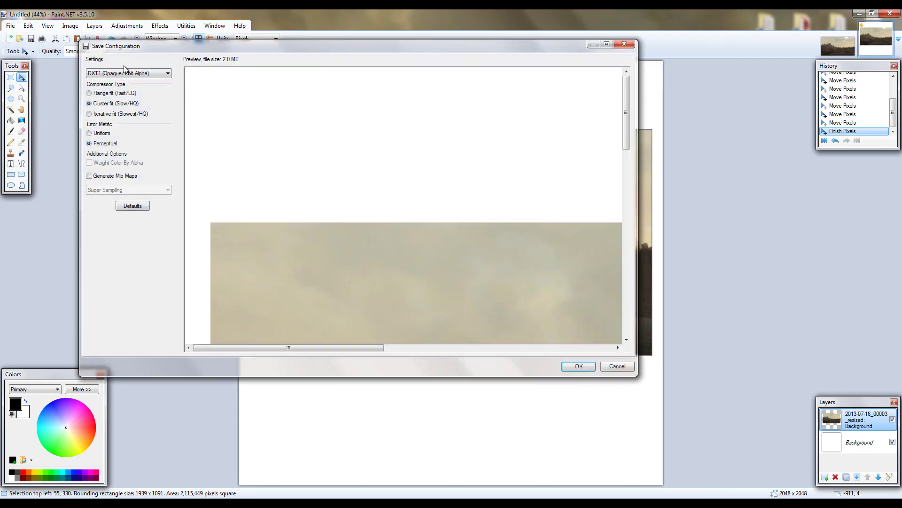
Accept DXT1 compression and flatten the layers so mainmenuwallpaper.dds saves
click(577, 368)
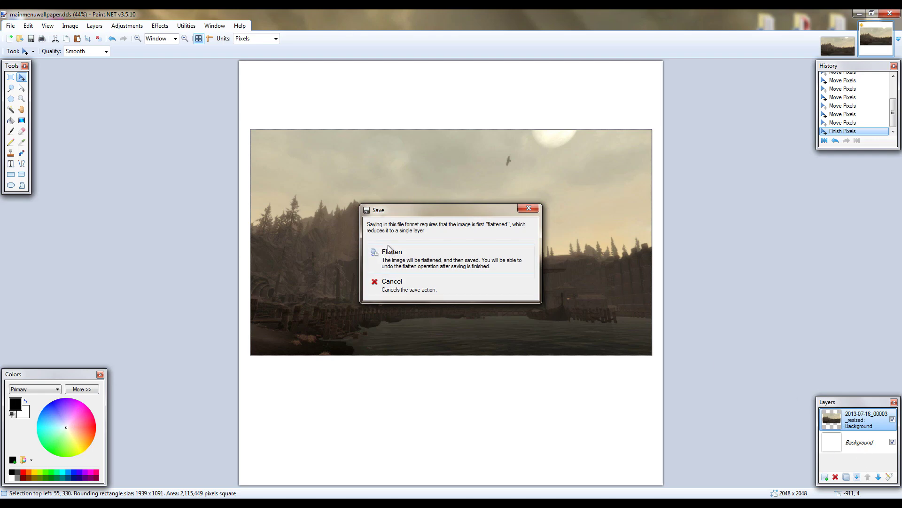
click(398, 258)
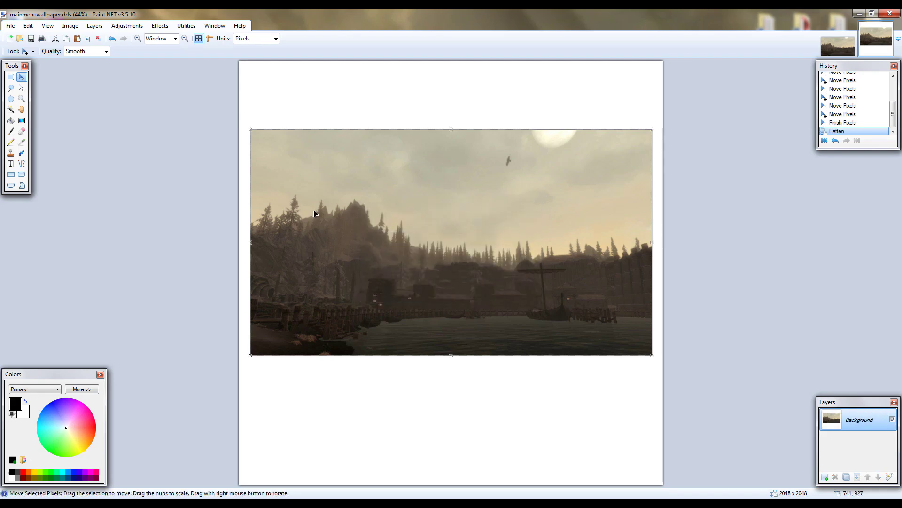
click(9, 26)
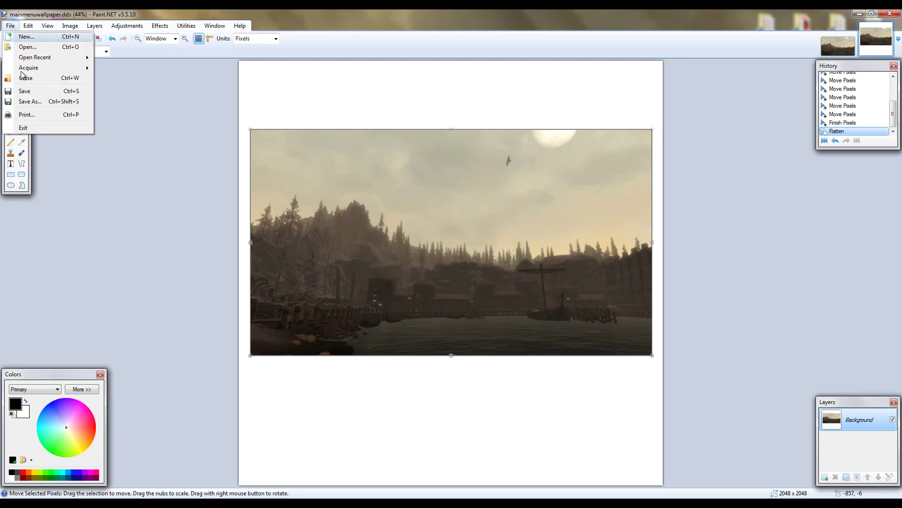
Exit Paint.NET and delete both 2013-07-16 screenshot JPGs from the desktop
click(31, 127)
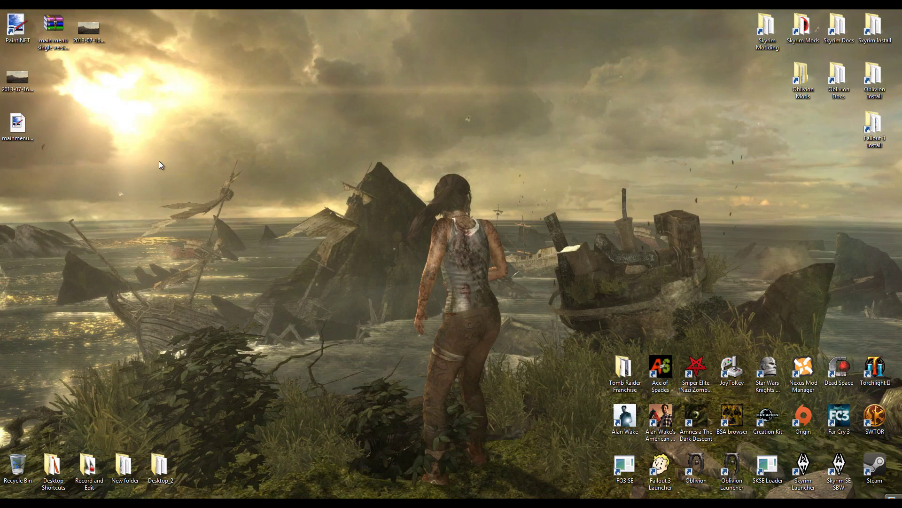
click(15, 81)
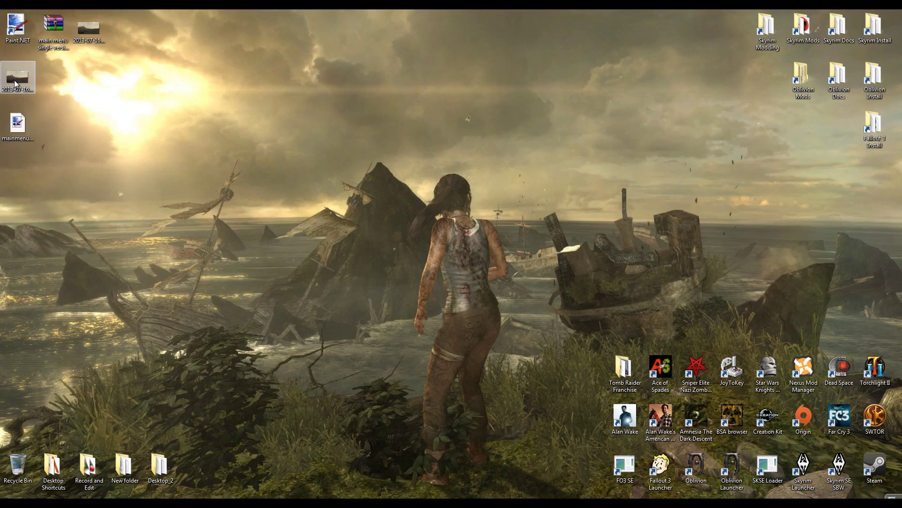
ctrl+click(89, 29)
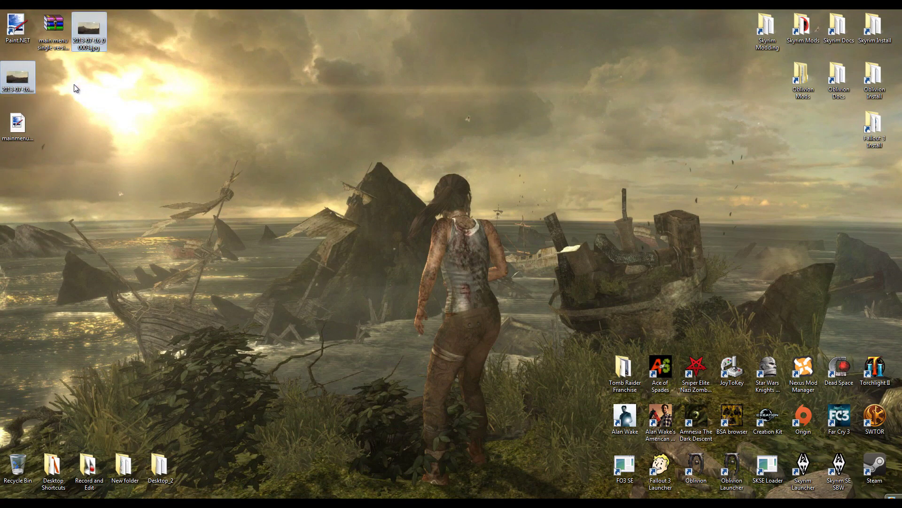
key(Delete)
key(Return)
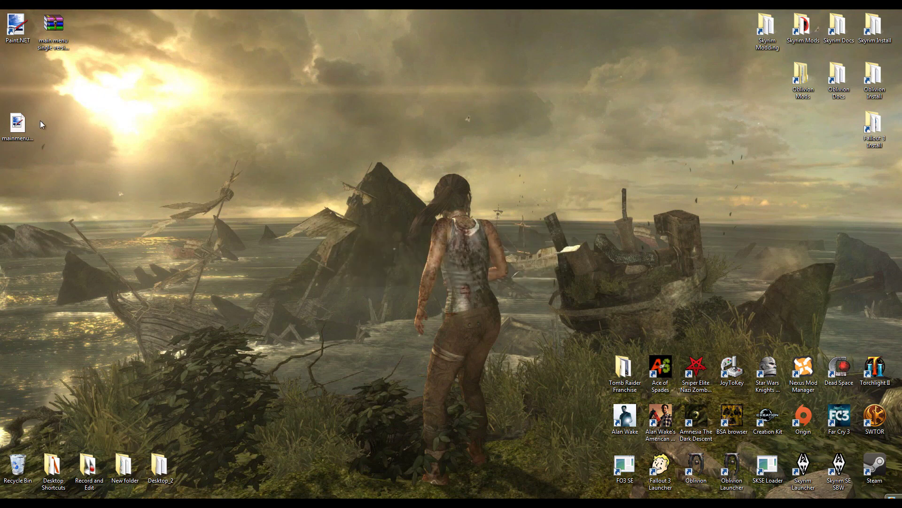
Move mainmenuwallpaper.dds into the top row beside the wallpaper archive
drag(28, 122, 66, 74)
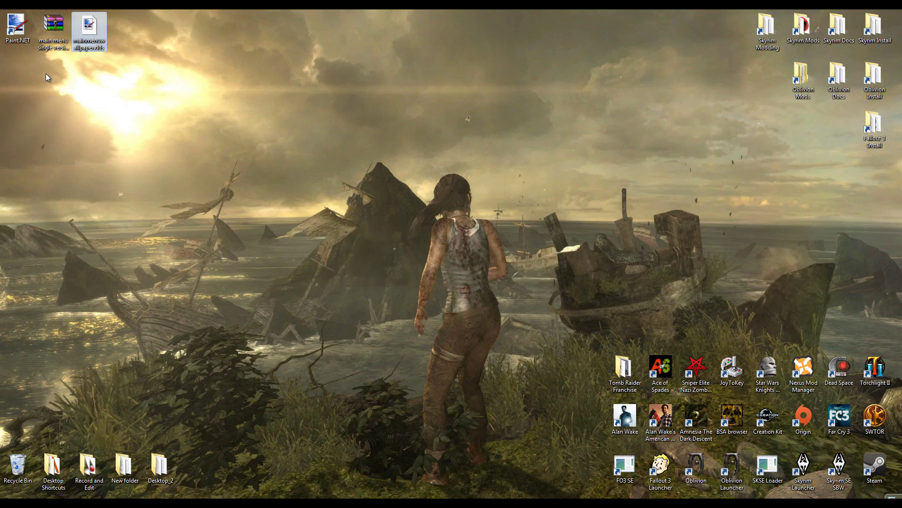
click(53, 25)
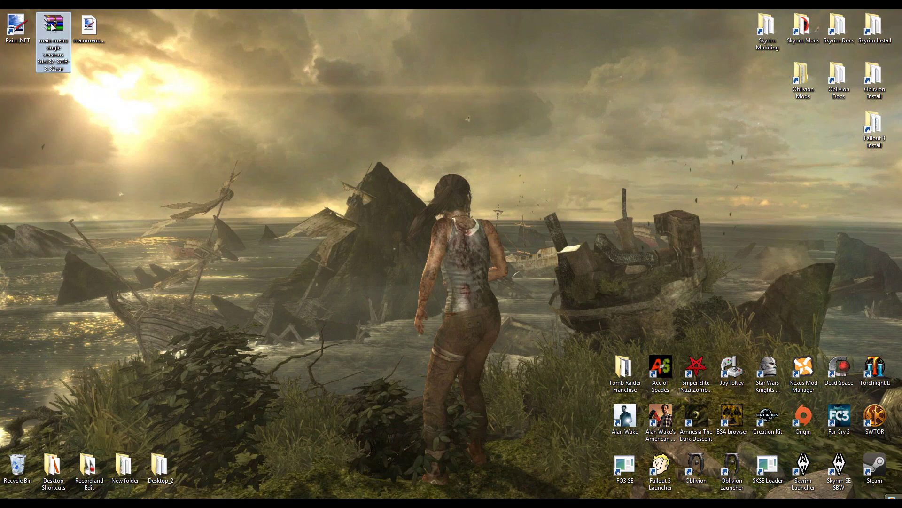
Extract the main menu single versions archive to its own desktop folder, moved to the top row
right_click(52, 26)
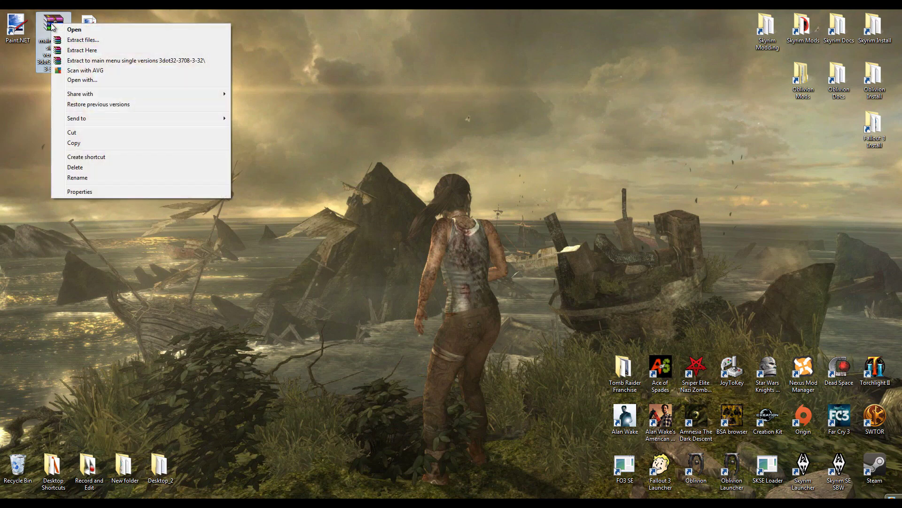
click(89, 61)
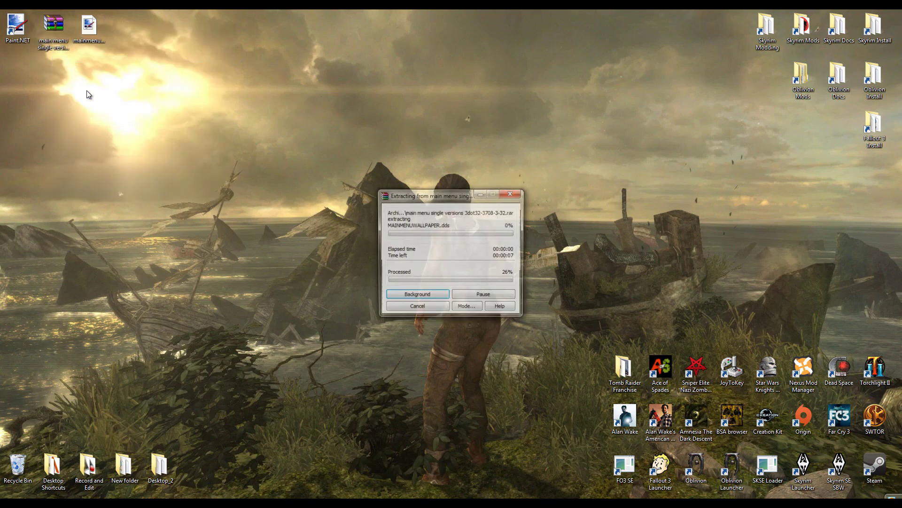
drag(19, 84, 100, 71)
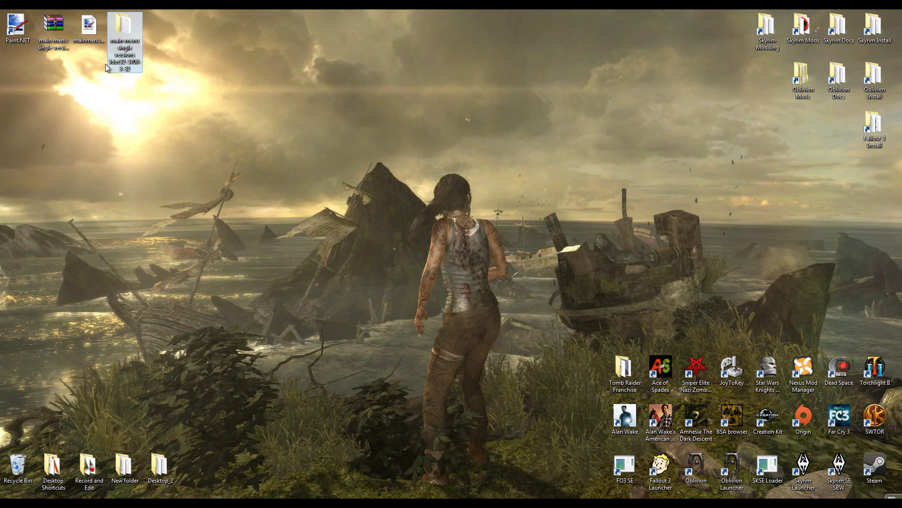
Browse into the extracted folder's version A DATA folder
double_click(124, 29)
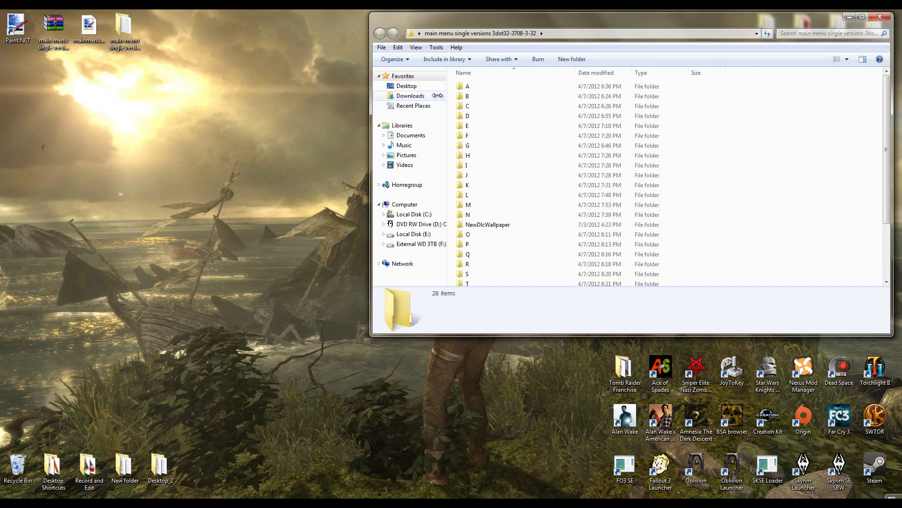
double_click(467, 125)
click(380, 34)
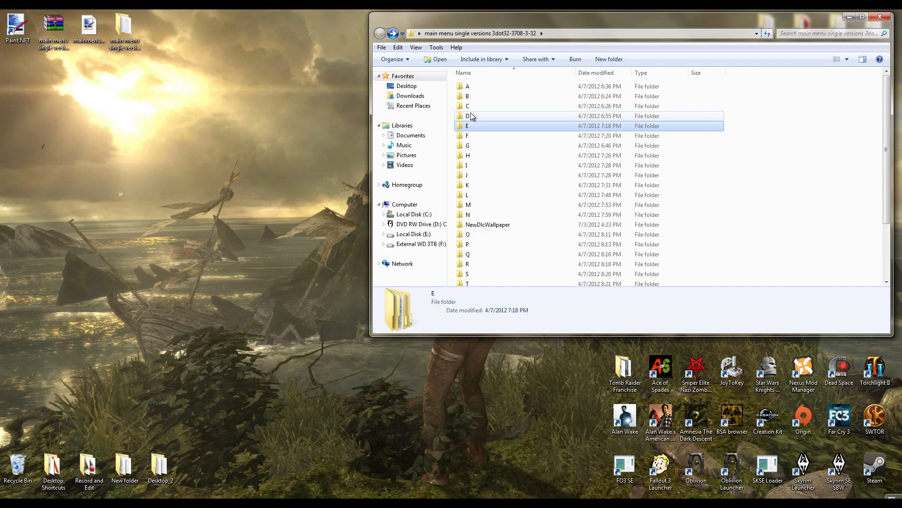
double_click(470, 88)
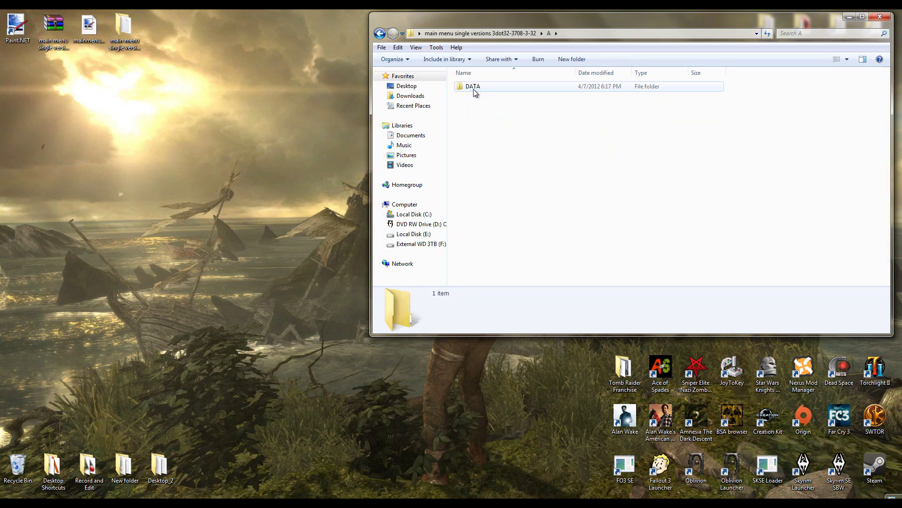
click(469, 88)
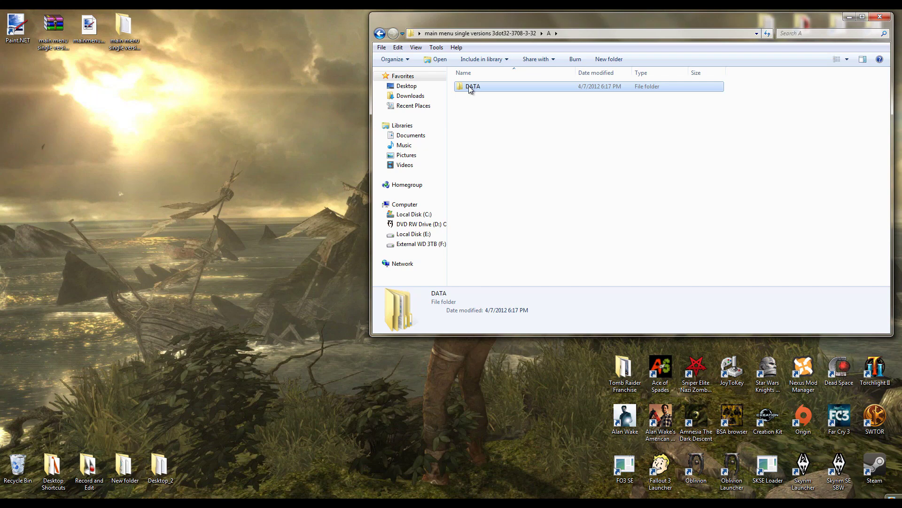
double_click(469, 87)
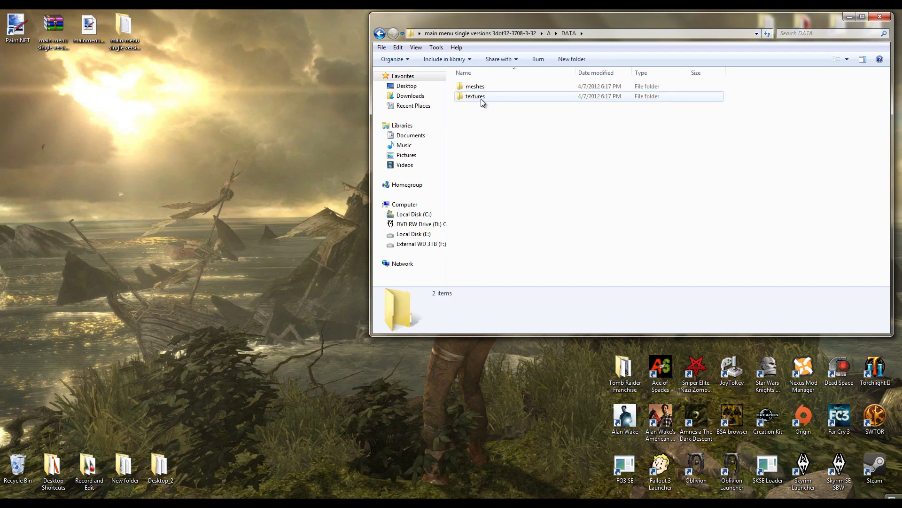
Copy the meshes and textures folders, then close the window
drag(483, 110, 467, 89)
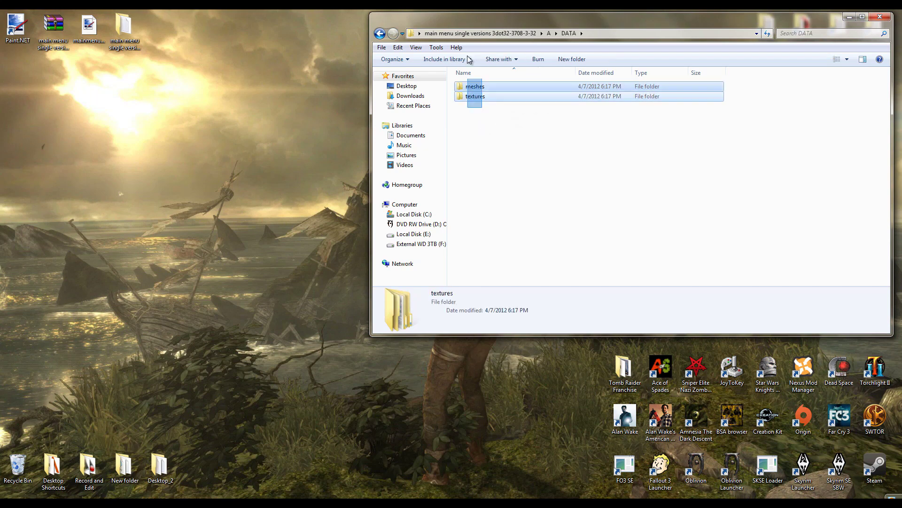
right_click(472, 89)
click(510, 227)
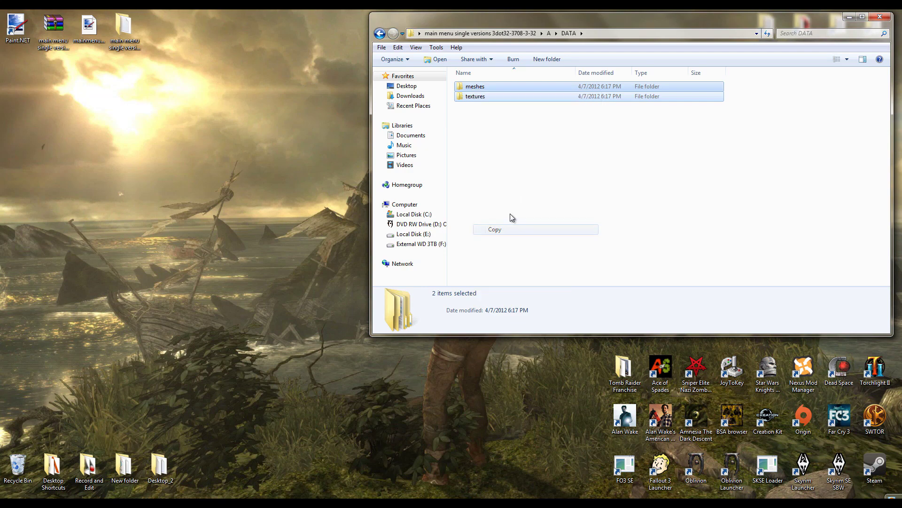
click(880, 17)
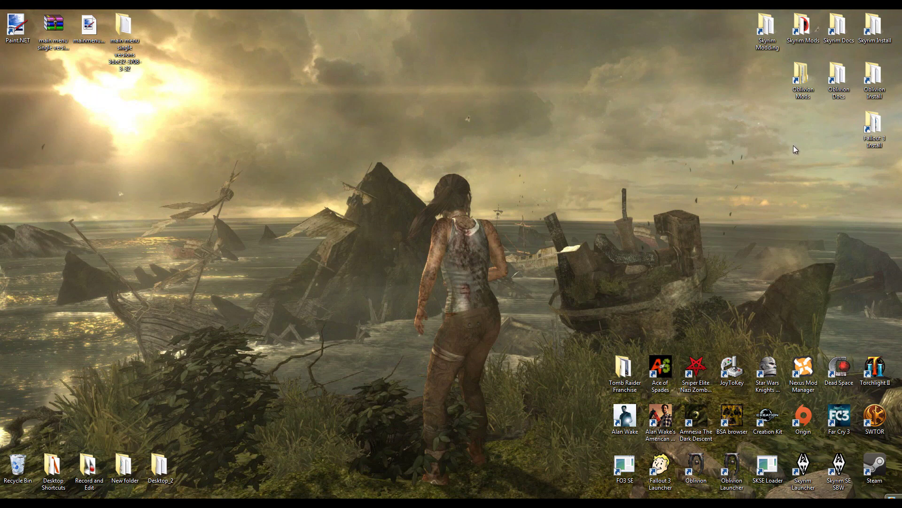
Paste meshes and textures into Skyrim's Data folder, merging with both existing folders
double_click(871, 29)
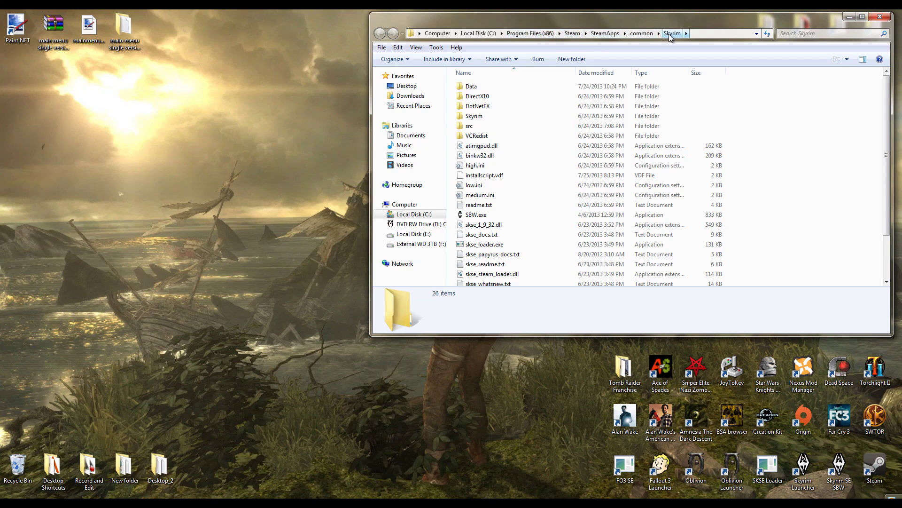
double_click(470, 88)
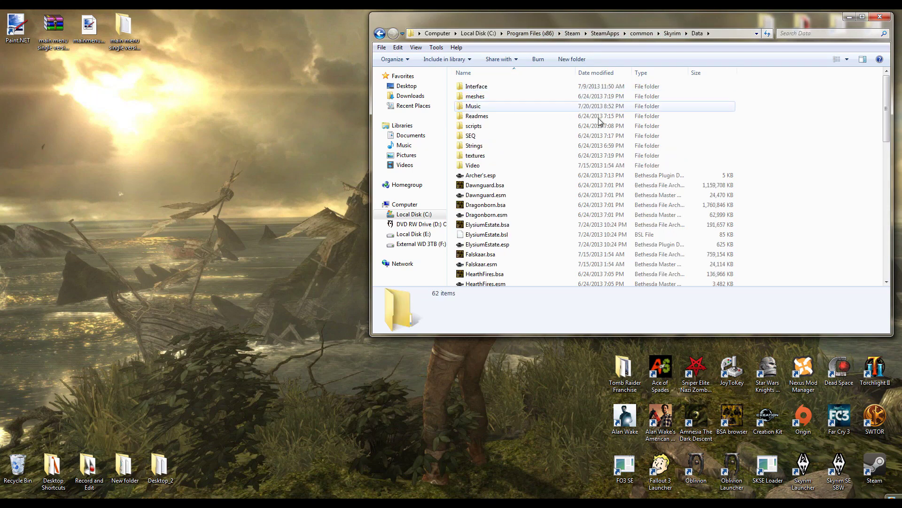
right_click(785, 109)
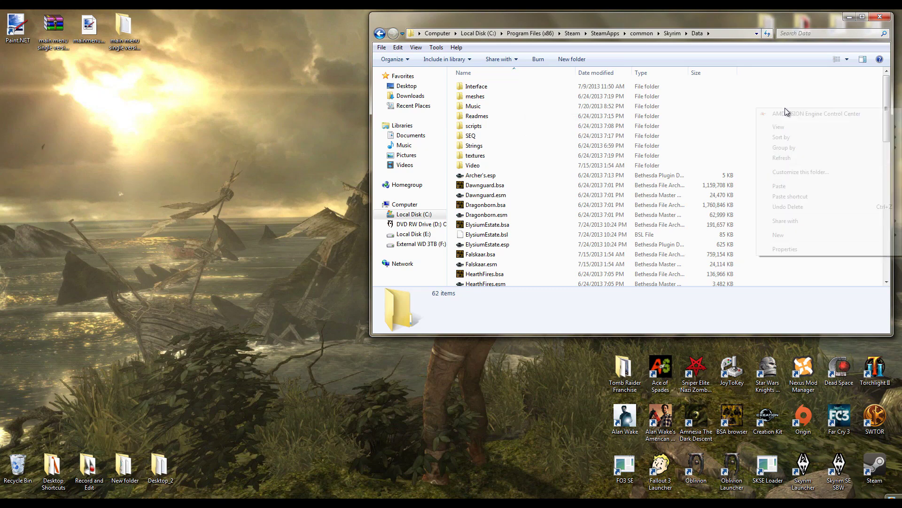
click(802, 189)
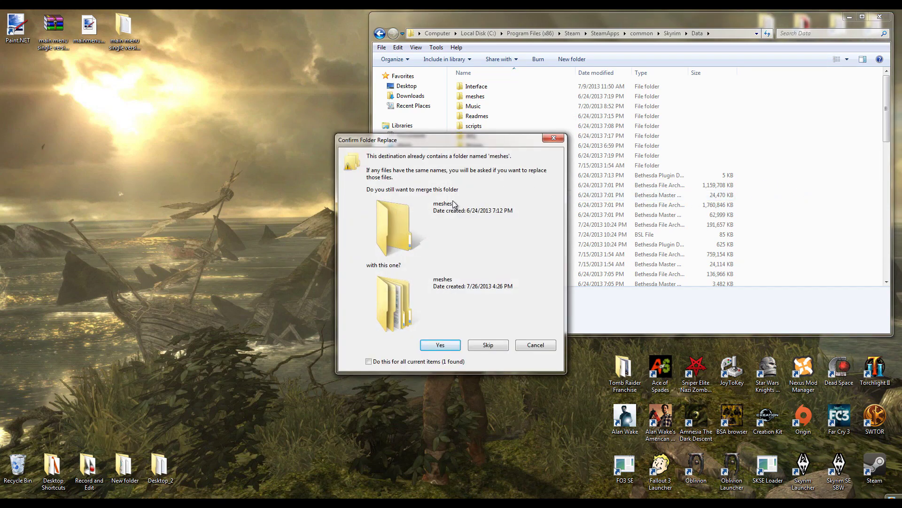
click(440, 345)
click(440, 345)
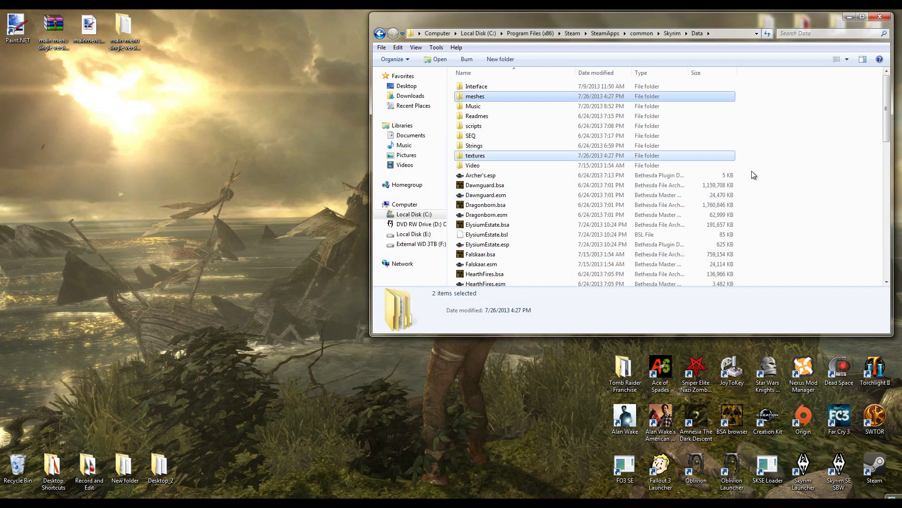
click(791, 183)
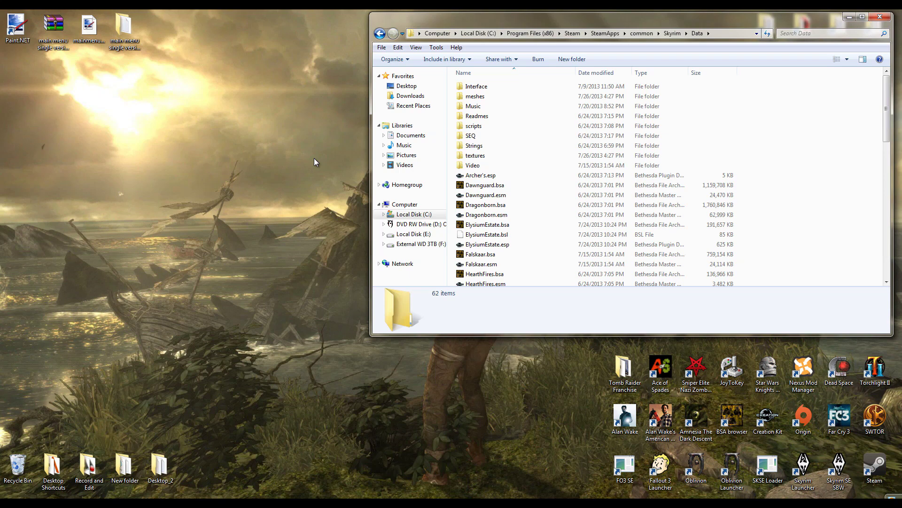
Copy the custom mainmenuwallpaper.dds from the desktop
click(82, 32)
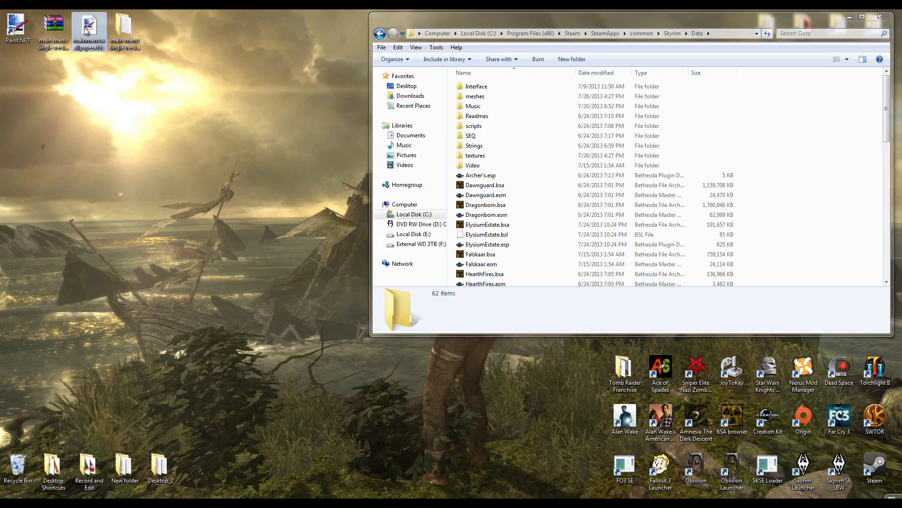
right_click(86, 31)
click(125, 156)
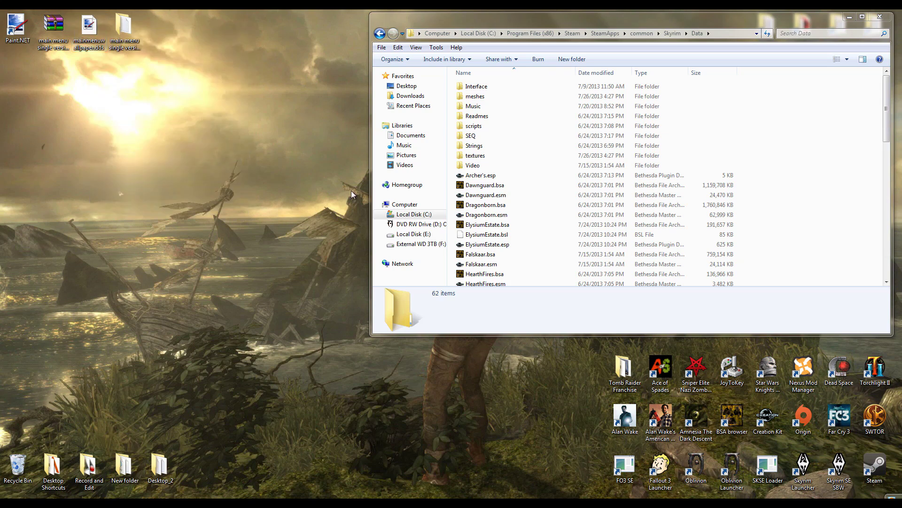
Paste it into Data\textures\interface\objects, replacing the old MAINMENUWALLPAPER.dds
double_click(475, 157)
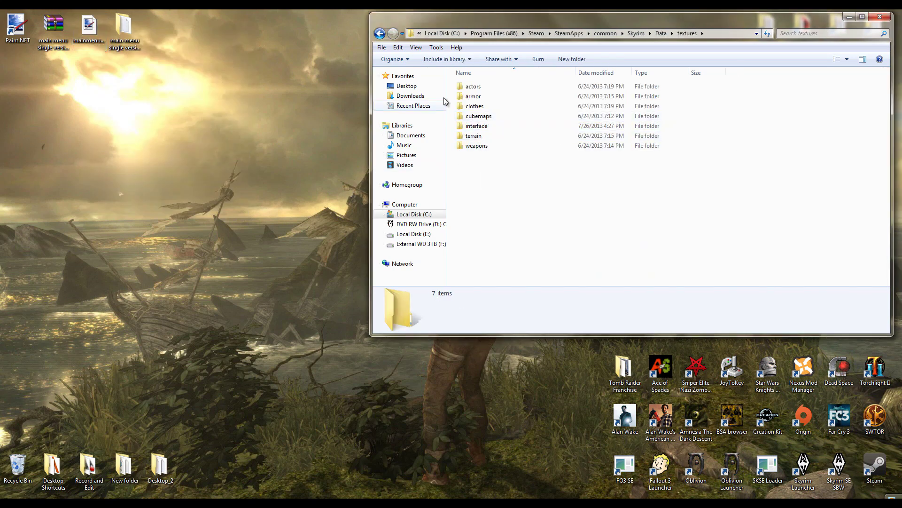
double_click(475, 128)
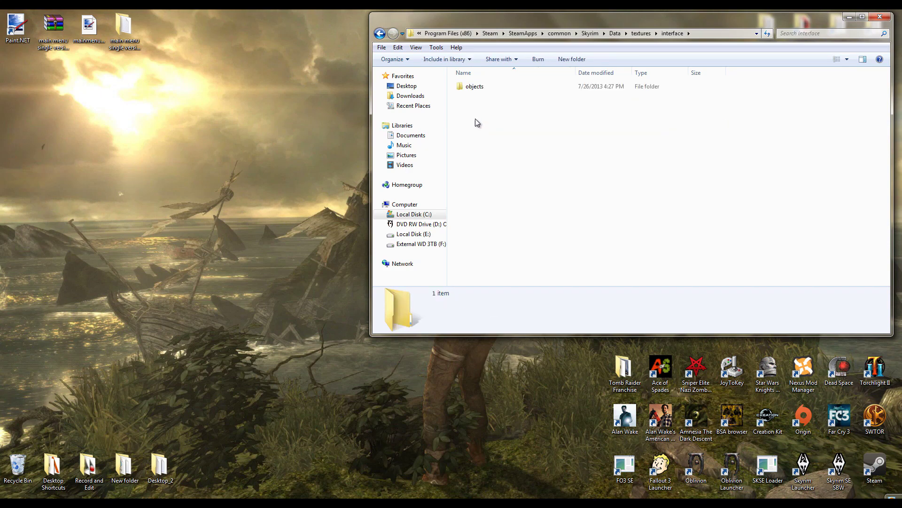
double_click(473, 87)
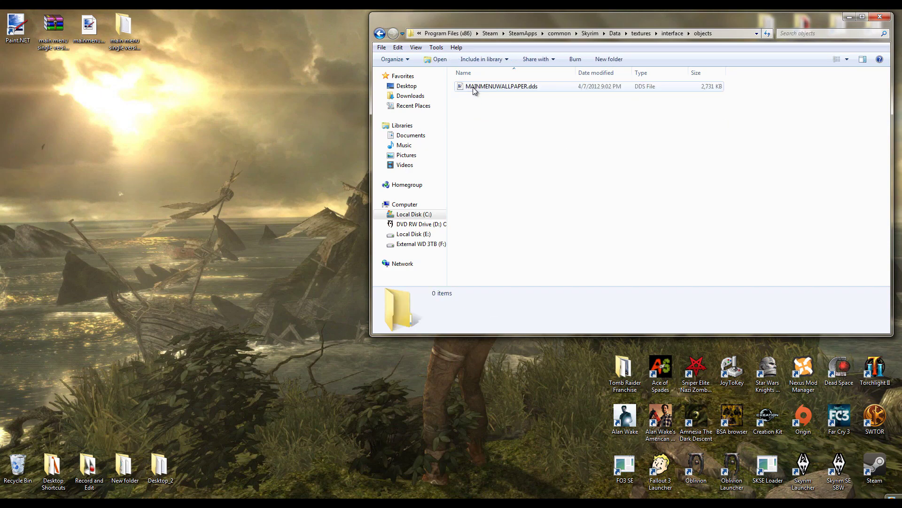
right_click(484, 120)
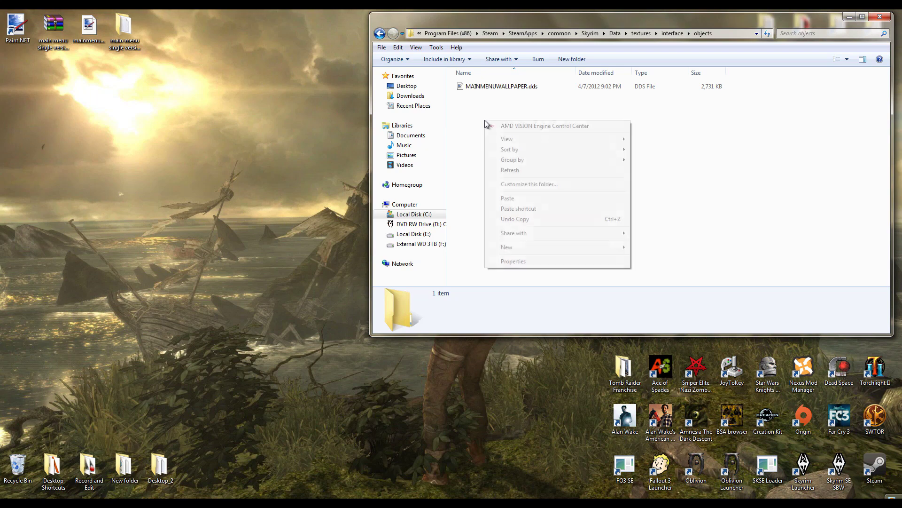
click(536, 200)
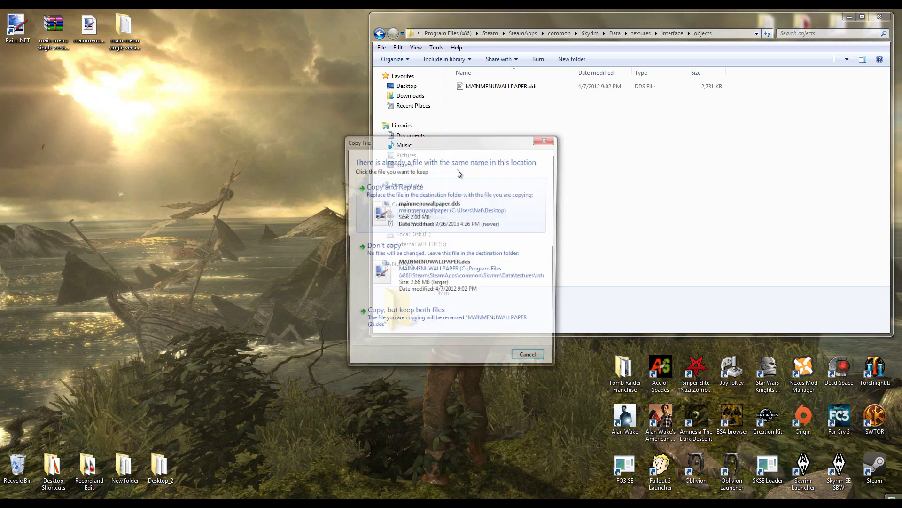
click(407, 209)
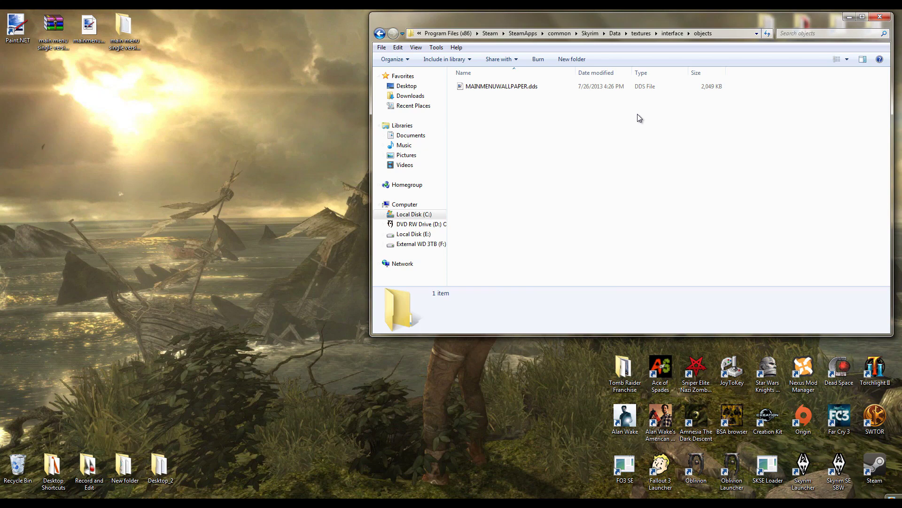
Close Explorer, view the custom main menu background in Skyrim, then choose QUIT
click(880, 16)
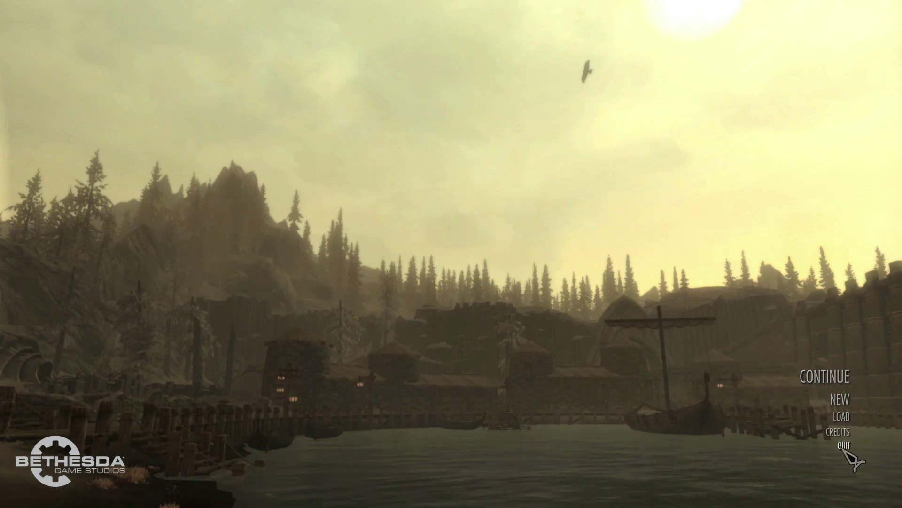
click(841, 446)
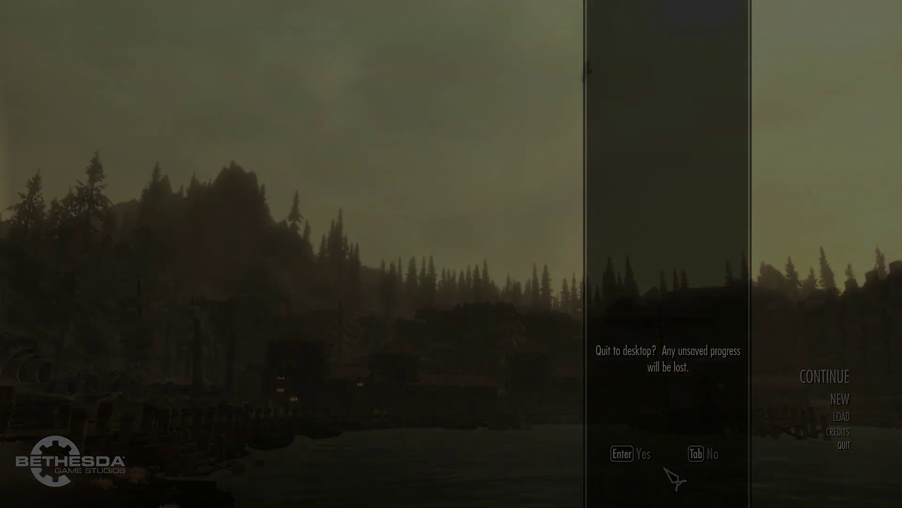